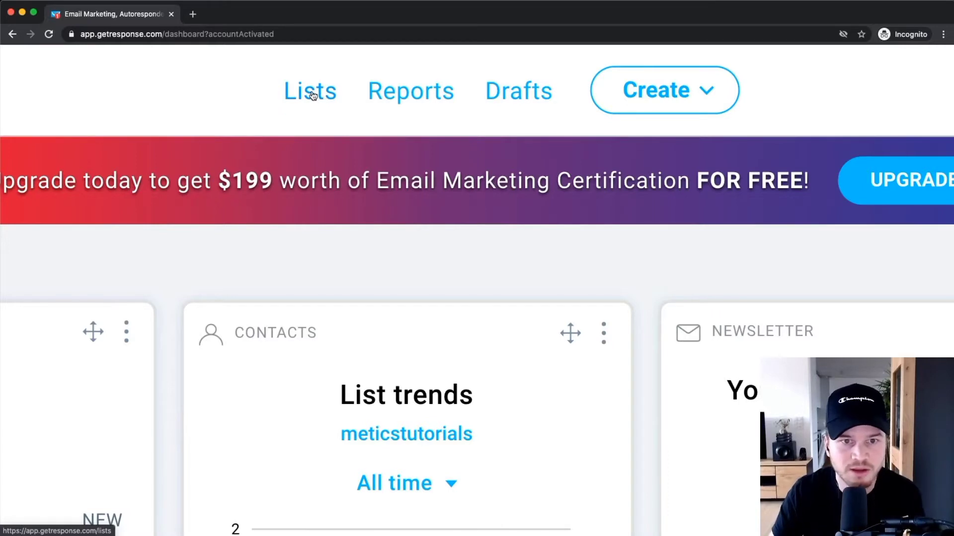
Open the contact Lists page, look at the Segments tab, then go back.
scroll(313, 95, down, 5)
click(398, 65)
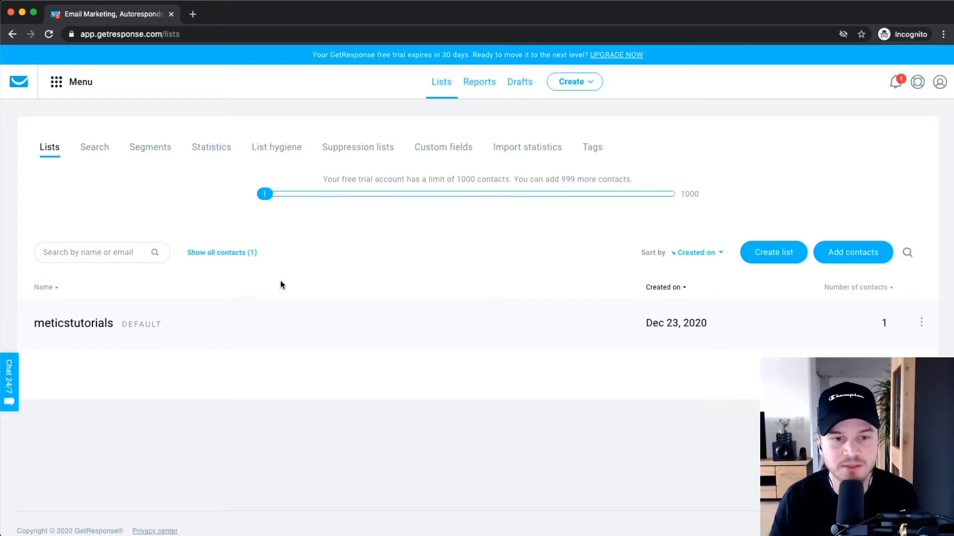
click(149, 148)
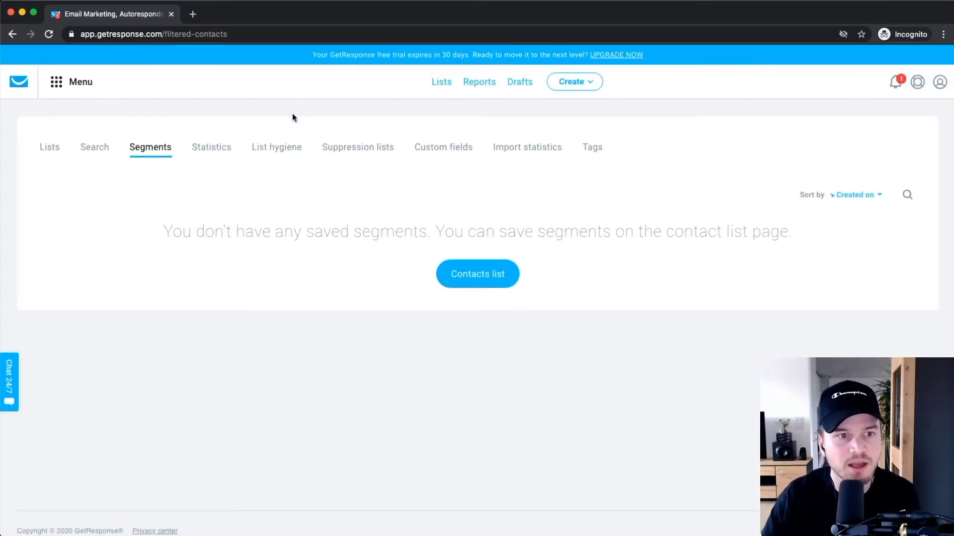
key(super+Left)
key(super+Left)
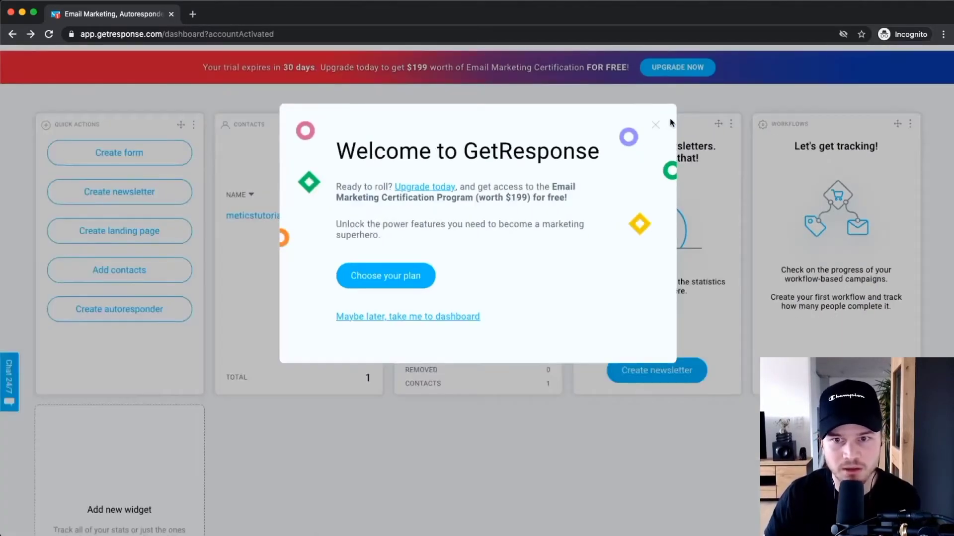
Close the upgrade welcome popup, then briefly open and close the Create menu.
click(666, 122)
scroll(490, 134, up, 1)
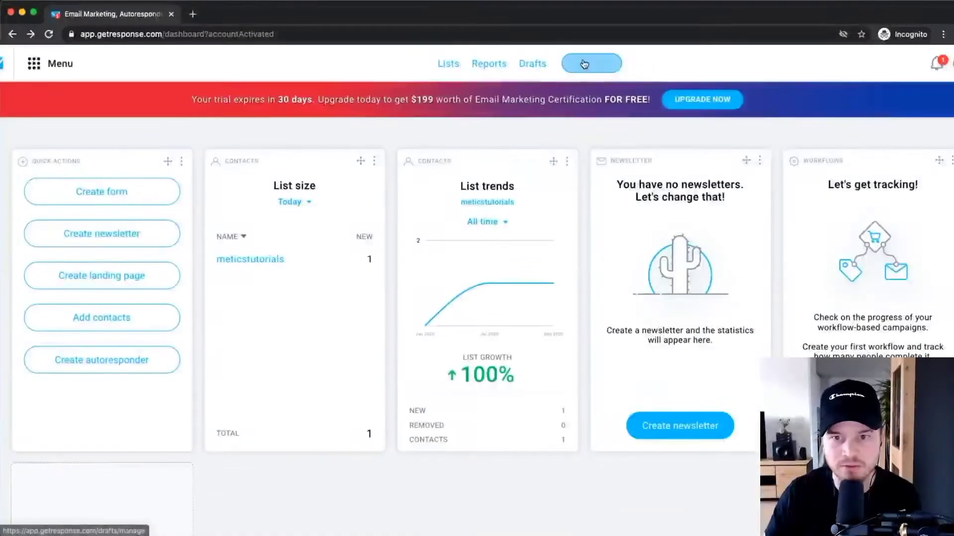
click(662, 104)
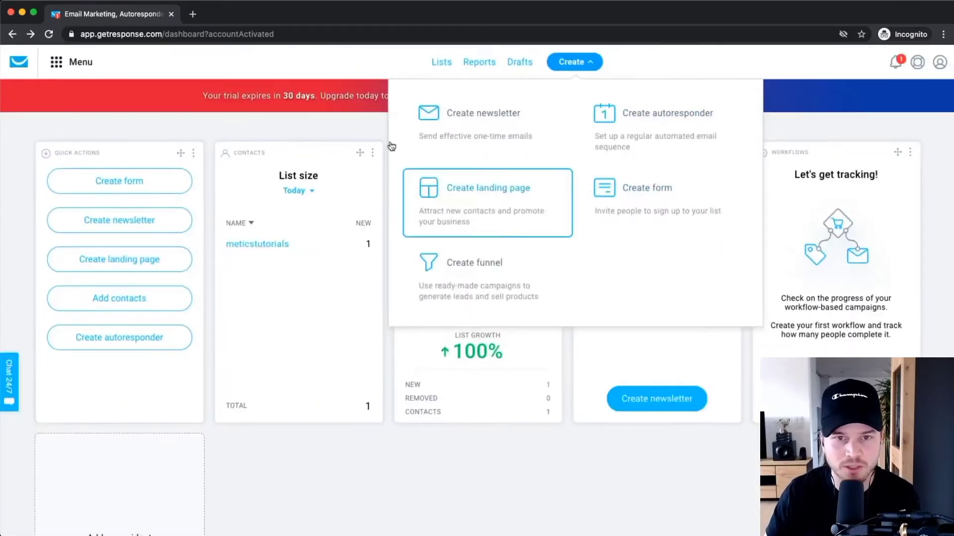
click(328, 59)
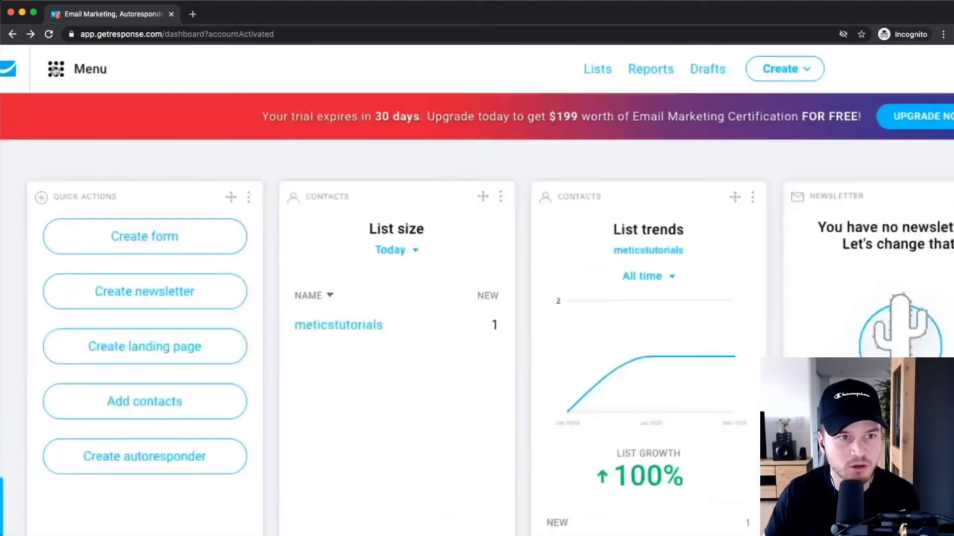
click(55, 70)
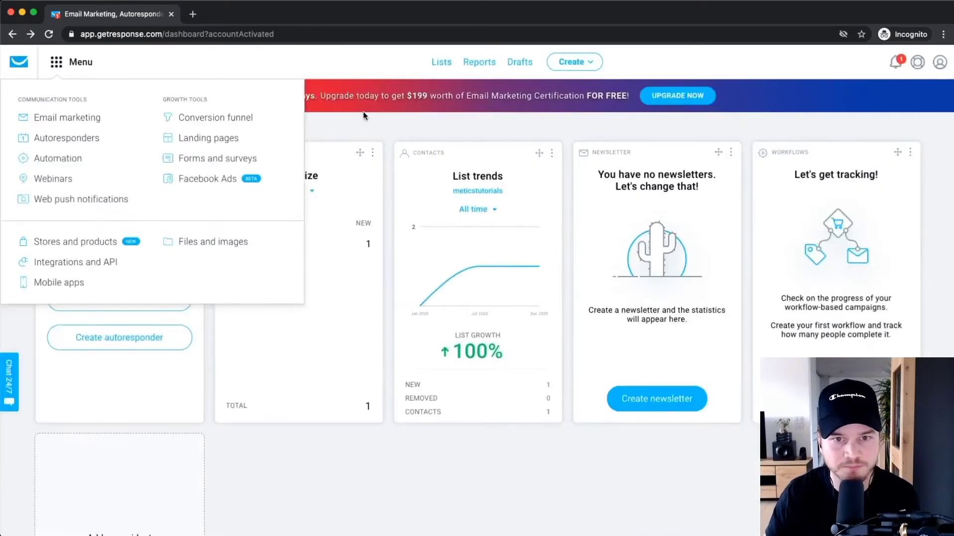
click(360, 117)
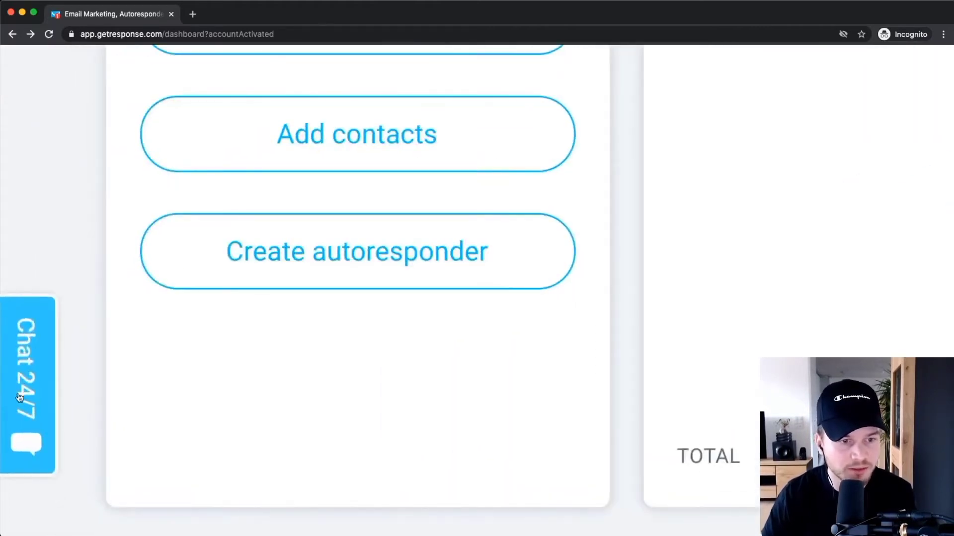
scroll(19, 397, down, 2)
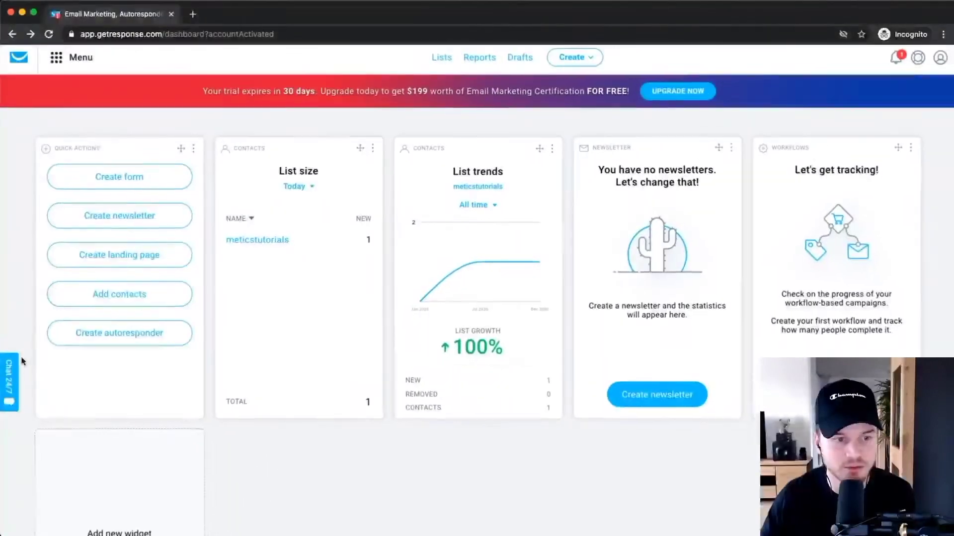
click(16, 385)
scroll(88, 398, down, 5)
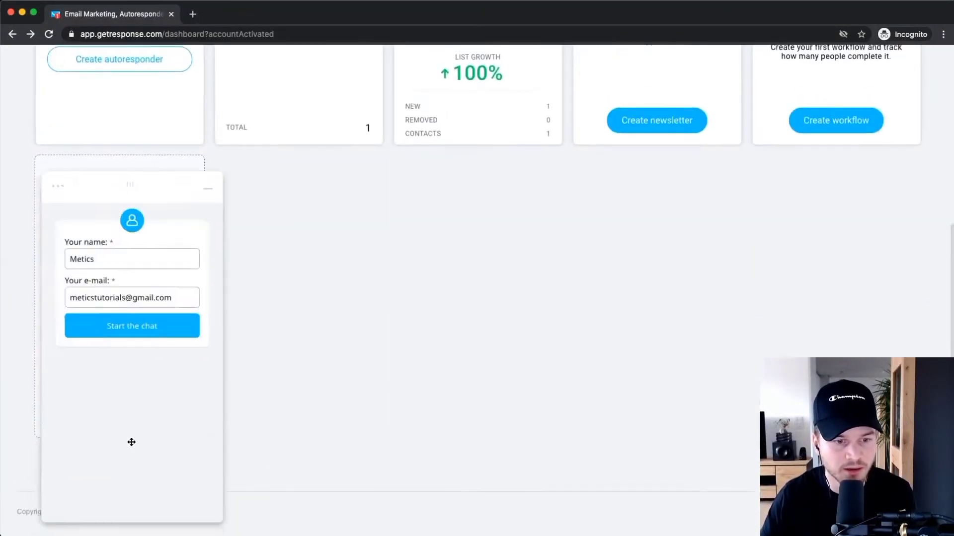
click(112, 274)
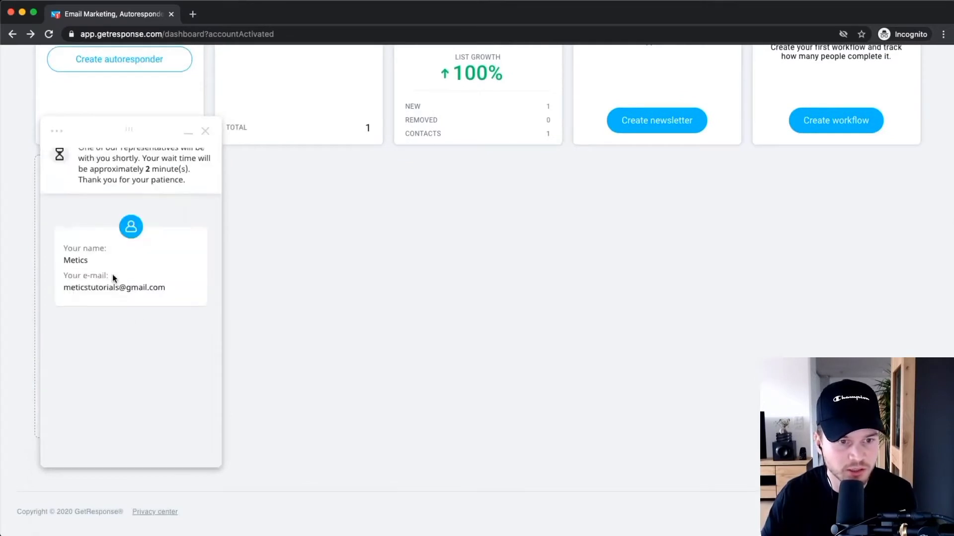
scroll(144, 179, up, 5)
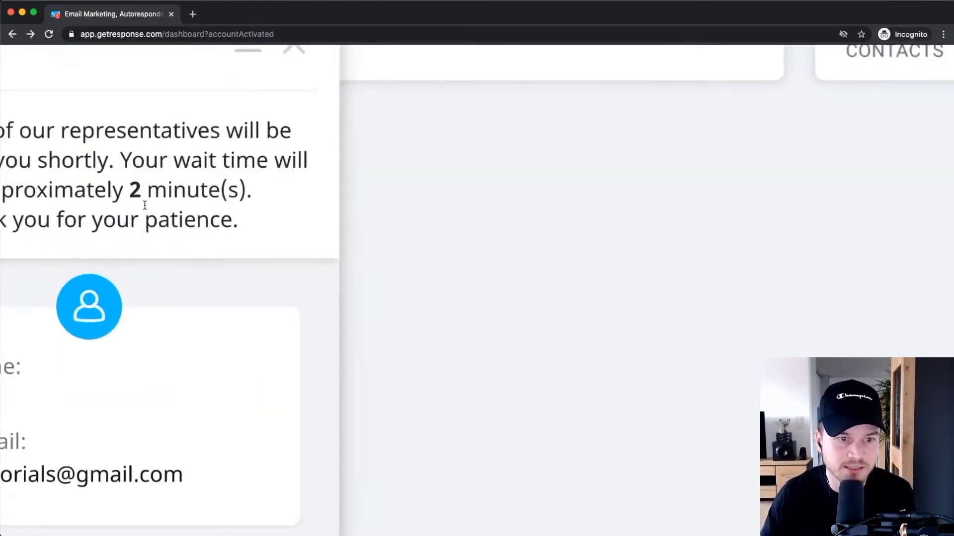
drag(130, 189, 253, 185)
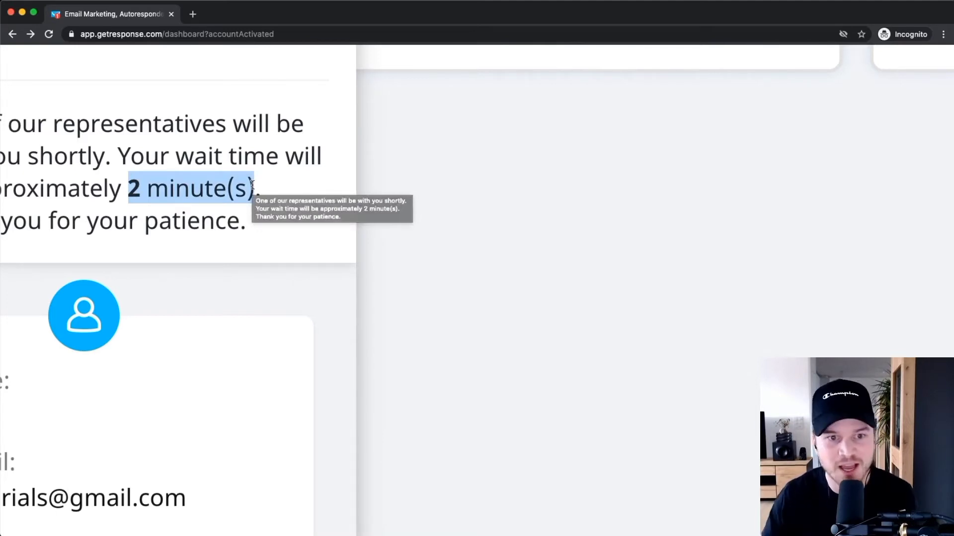
scroll(252, 185, down, 5)
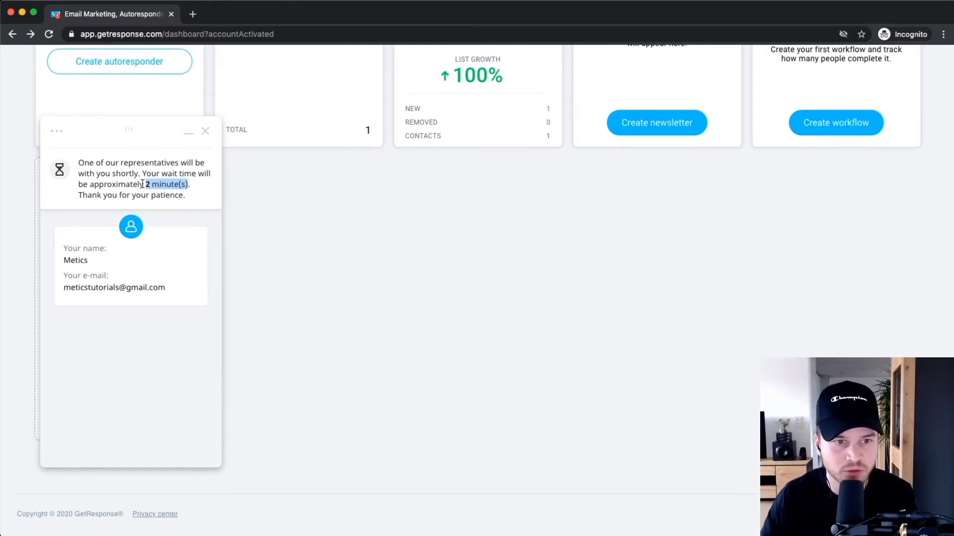
scroll(150, 185, up, 5)
scroll(131, 177, down, 4)
scroll(132, 177, down, 2)
click(207, 132)
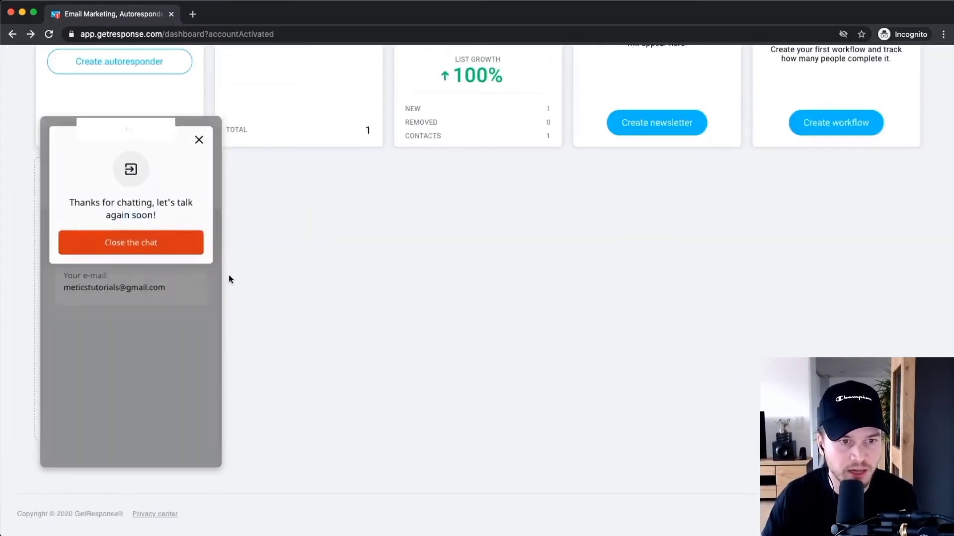
click(137, 237)
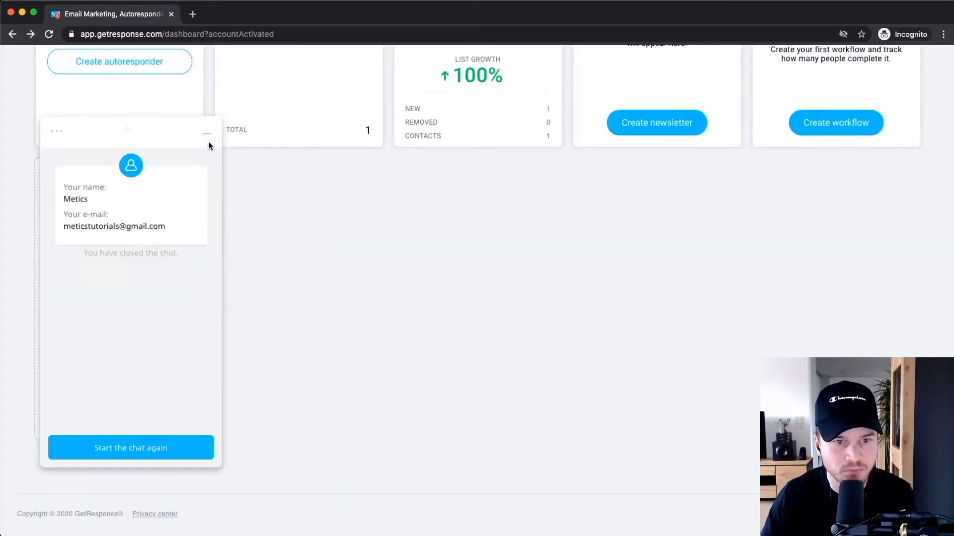
click(207, 143)
scroll(460, 331, up, 6)
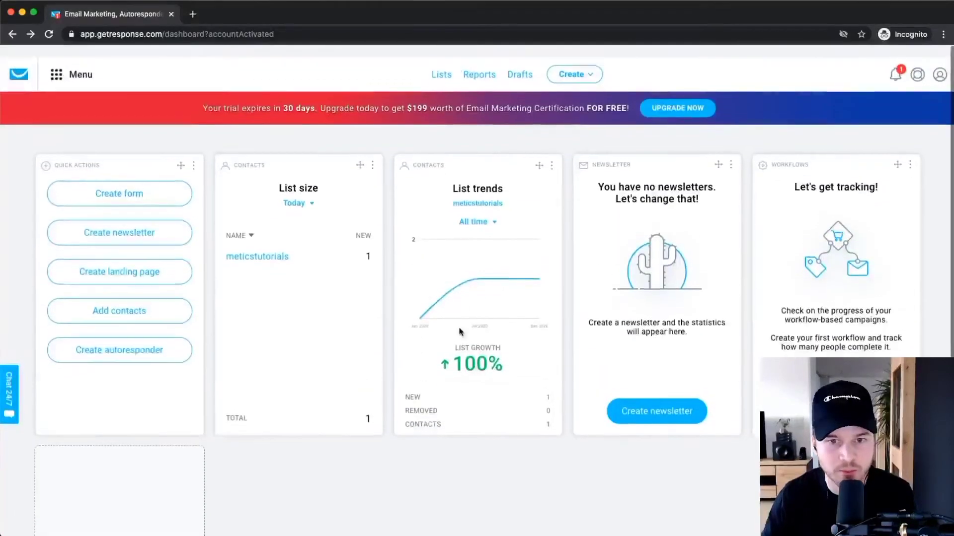
Choose Manage account from the My account menu to reach Account details.
mouse_move(479, 280)
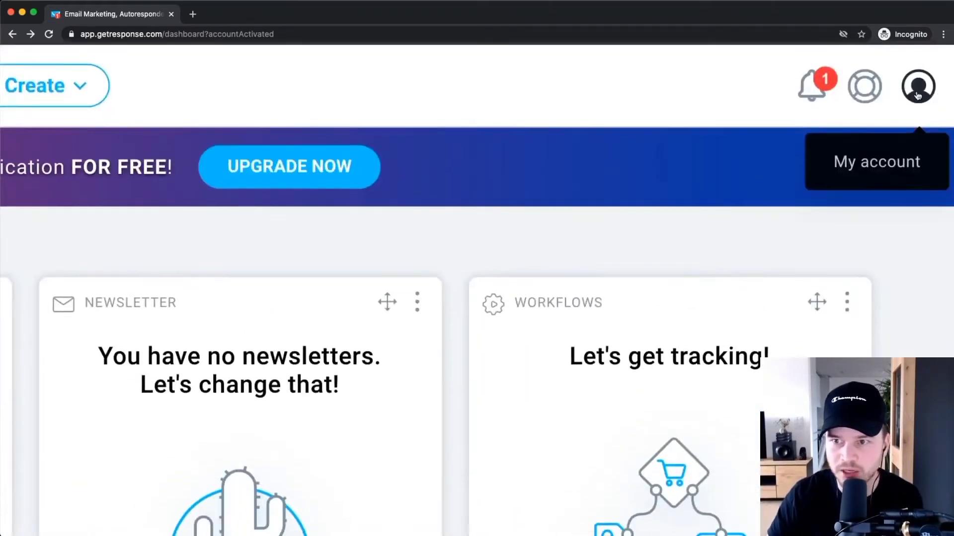
click(918, 89)
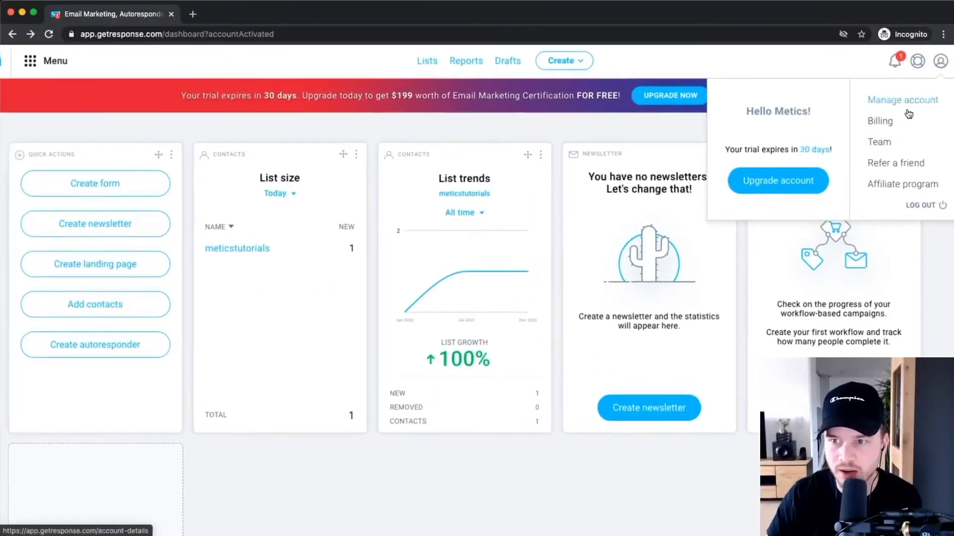
click(908, 112)
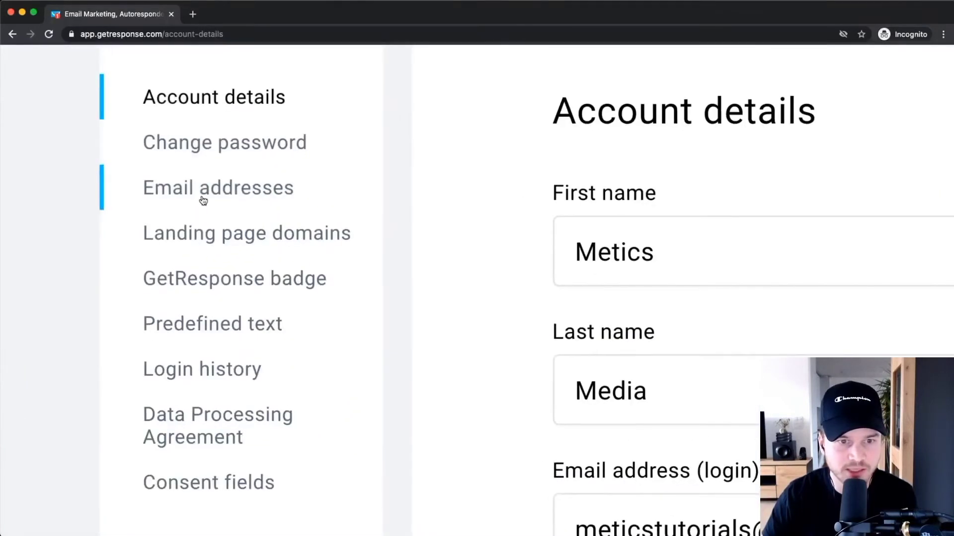
Go to Email addresses, review the confirmed gmail sender, and start adding a new address.
click(238, 179)
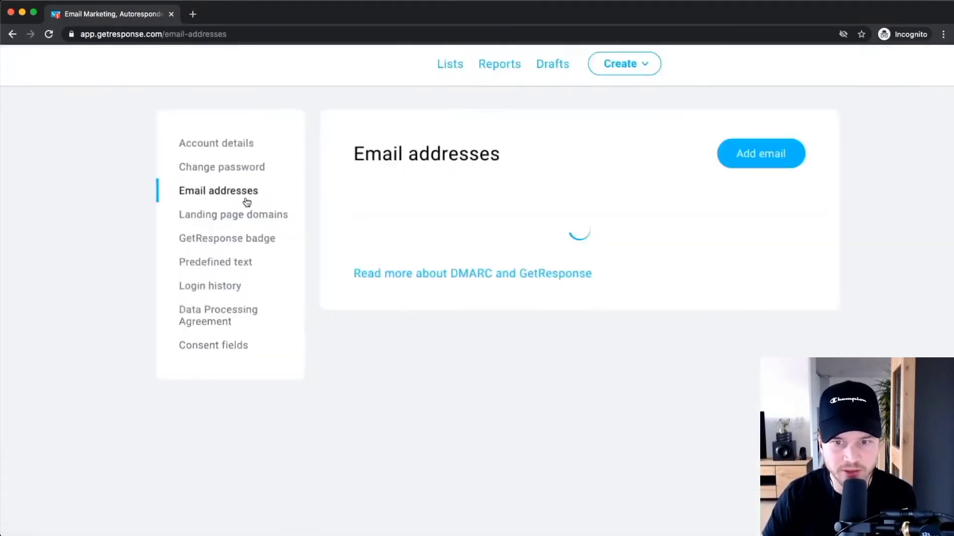
scroll(460, 318, up, 5)
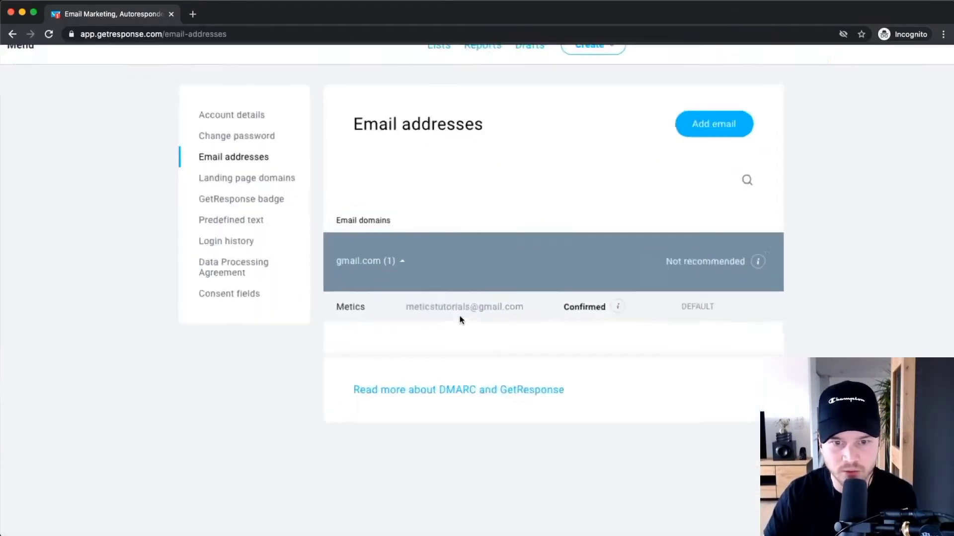
drag(380, 300, 600, 310)
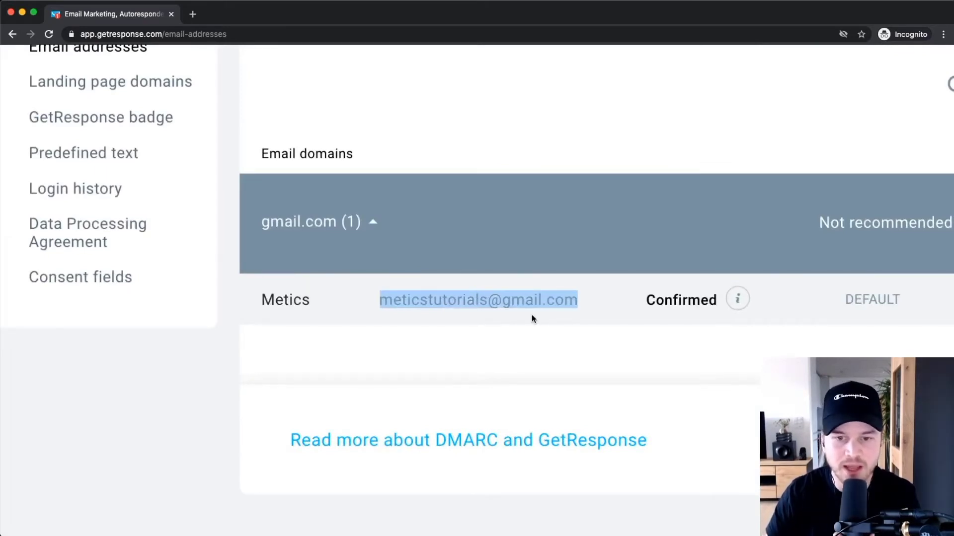
click(502, 302)
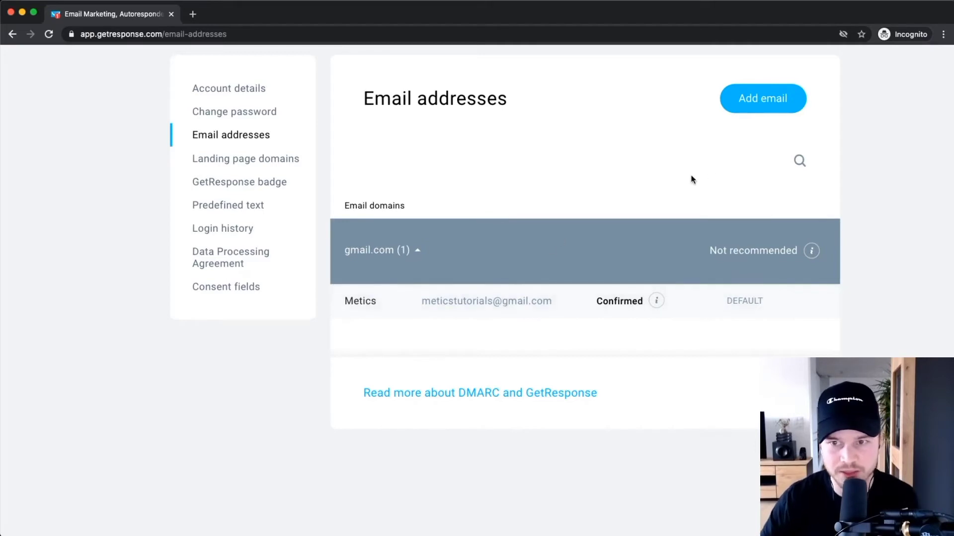
scroll(708, 194, up, 1)
click(763, 156)
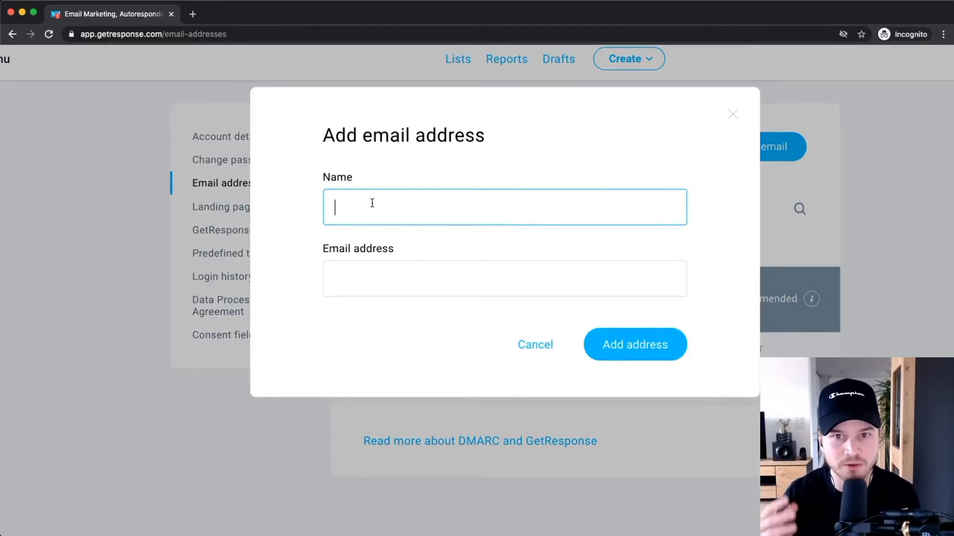
Add a MeticsMedia sender with a meticsmedia.com email address and dismiss the verification notice.
text(Simon)
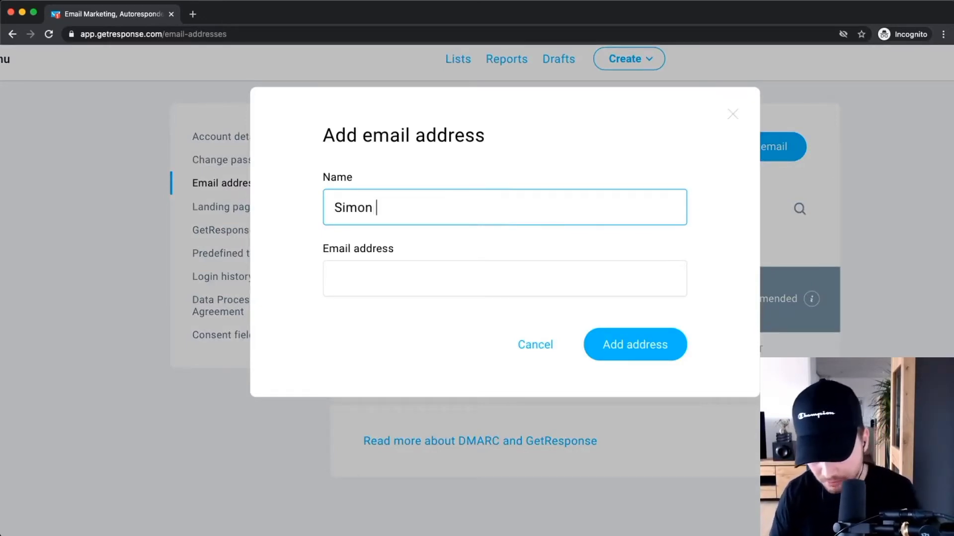
text( | MeticsMEdia)
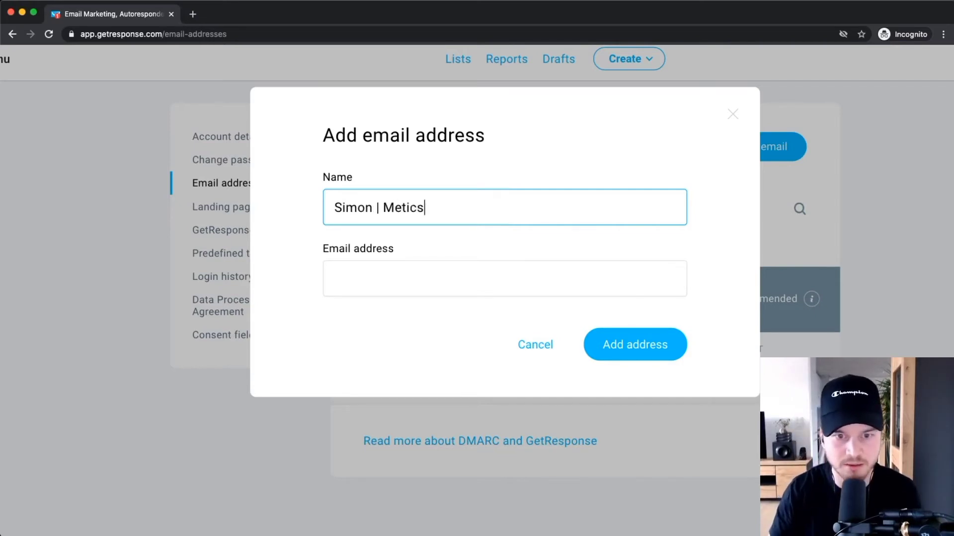
key(BackSpace)
key(BackSpace)
key(BackSpace)
text(edi)
key(BackSpace)
key(BackSpace)
key(BackSpace)
key(BackSpace)
text(edia)
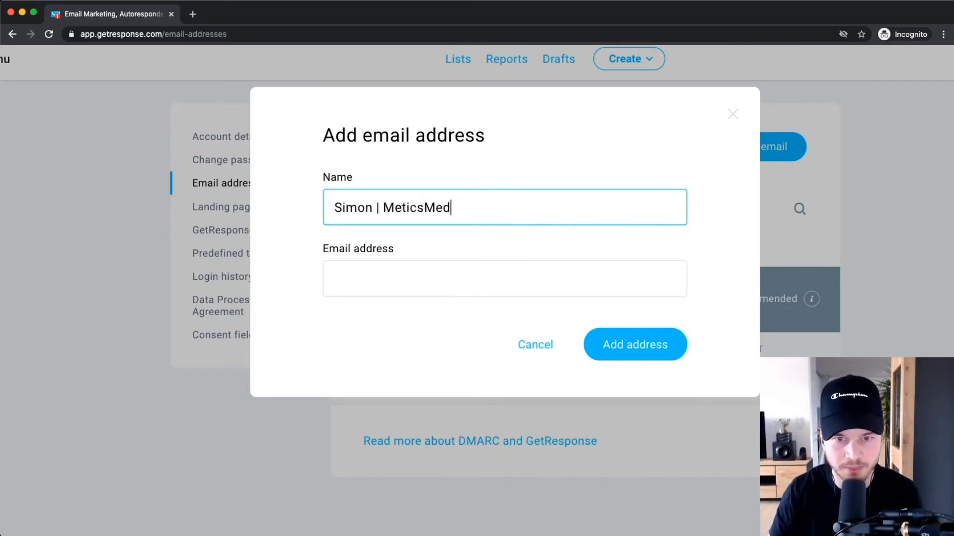
click(412, 285)
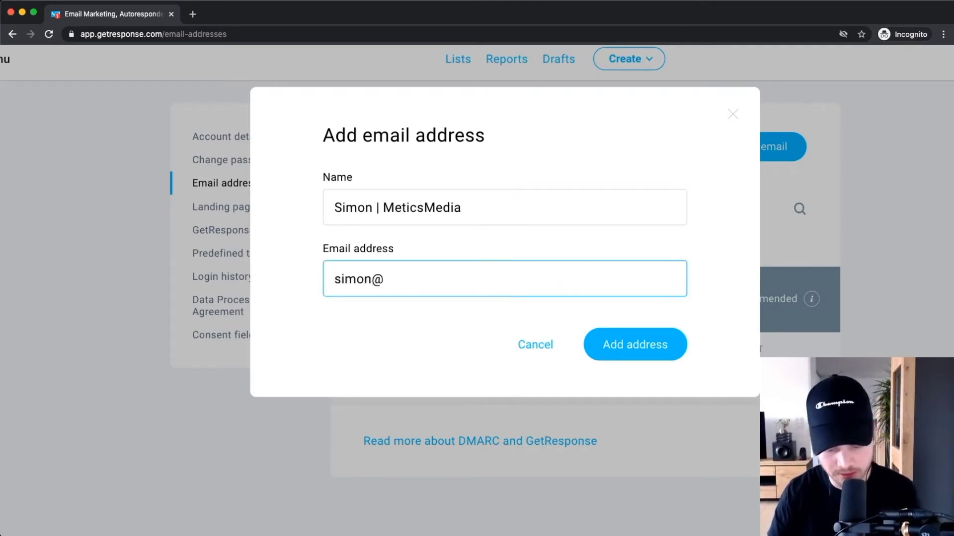
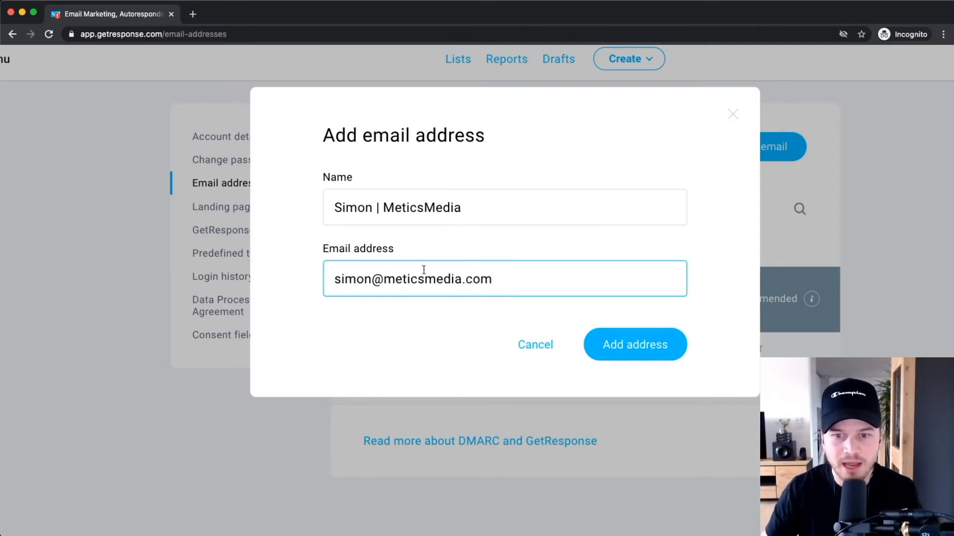
click(653, 353)
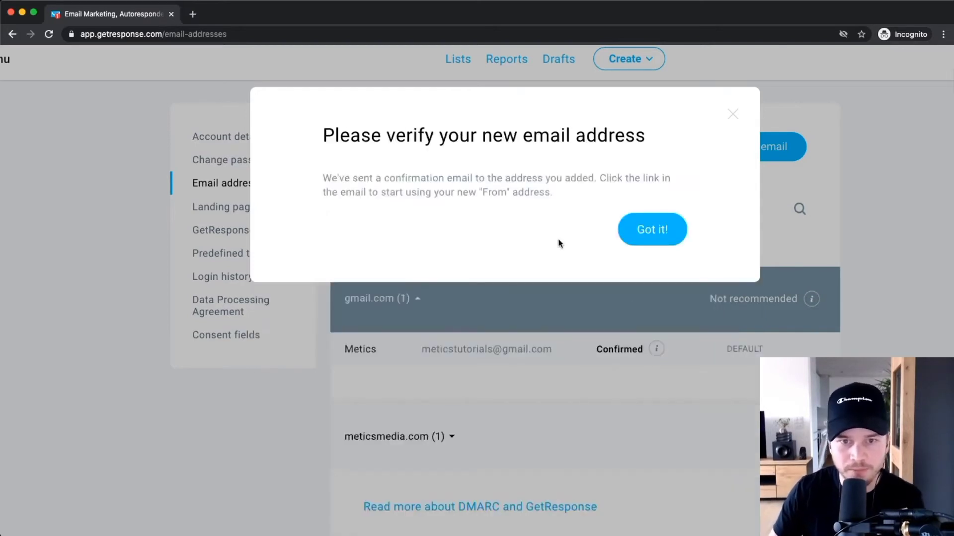
click(652, 238)
Expand the meticsmedia.com domain group to show the new Unconfirmed sender address.
scroll(631, 293, down, 3)
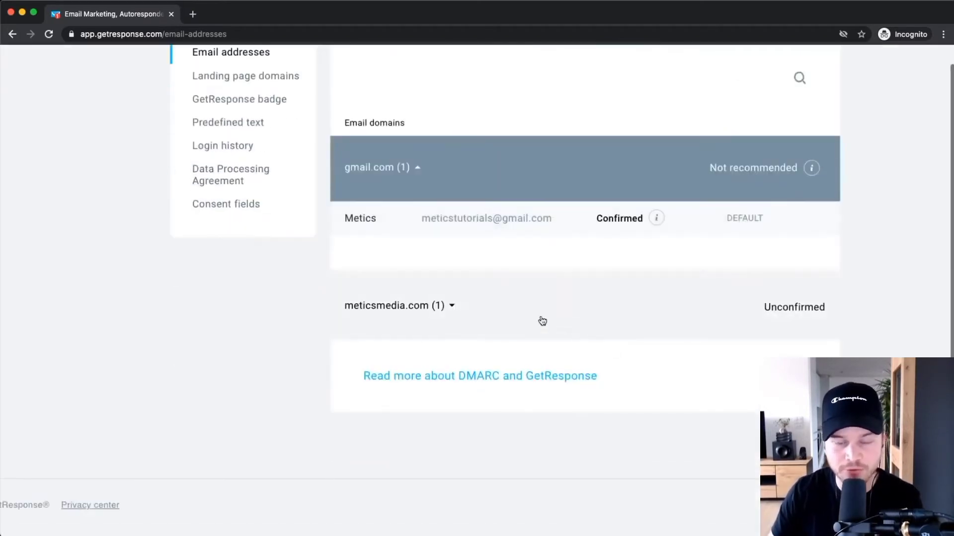
click(448, 314)
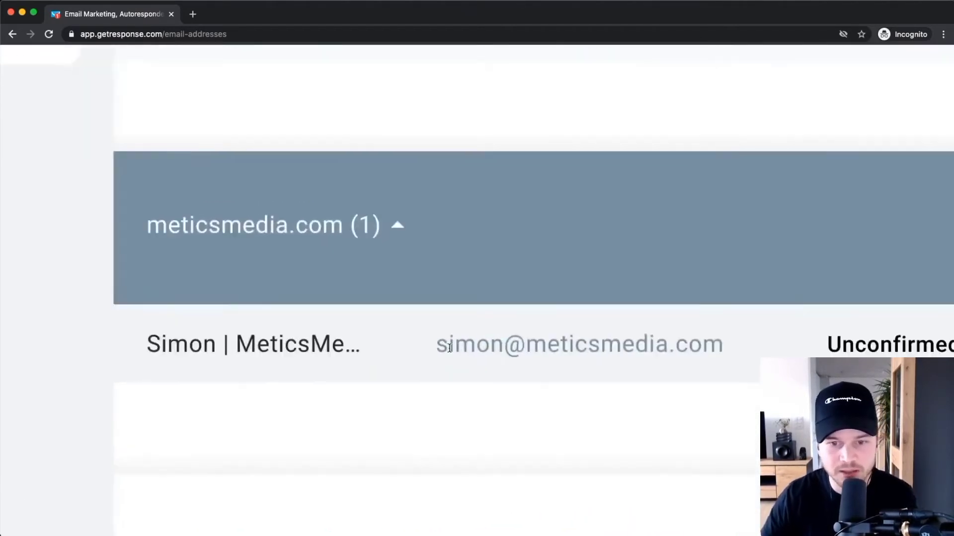
drag(467, 358, 594, 360)
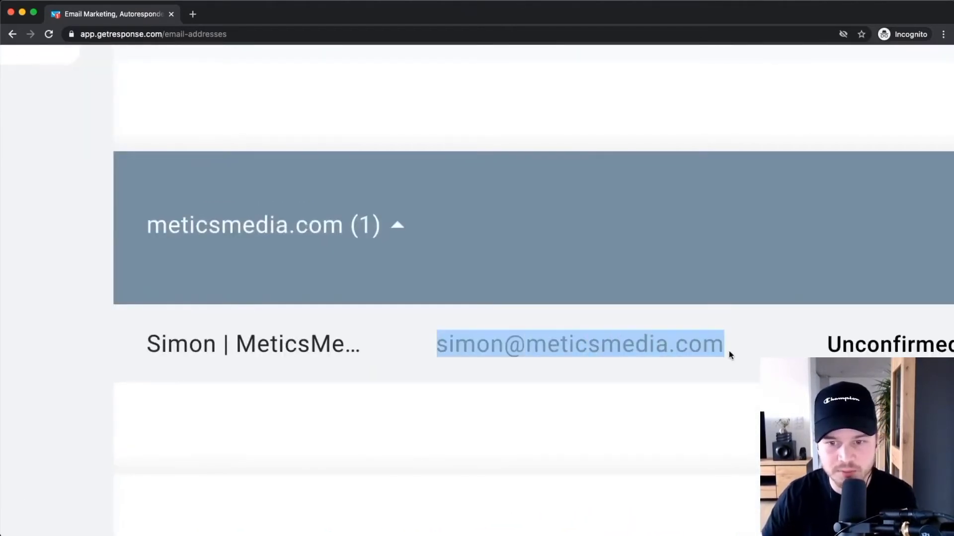
scroll(645, 387, down, 5)
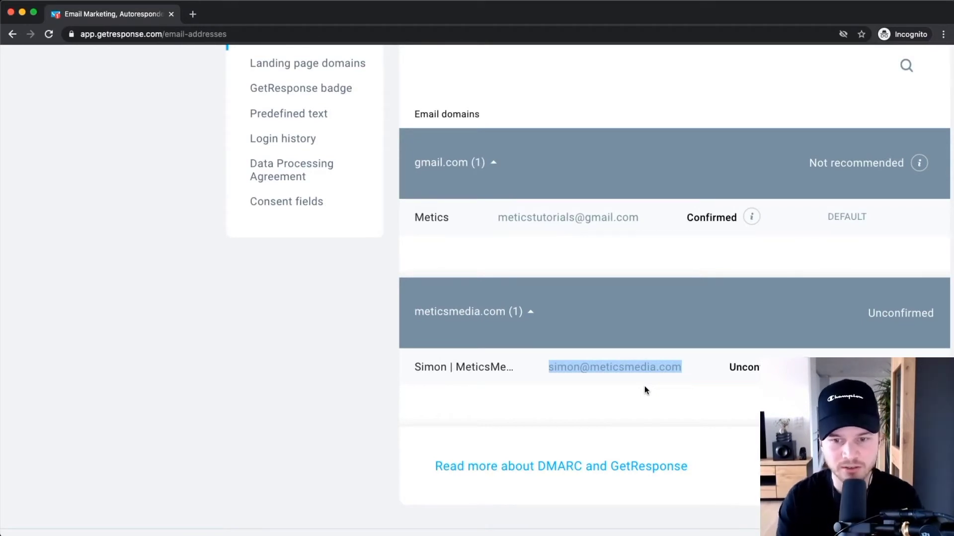
click(628, 382)
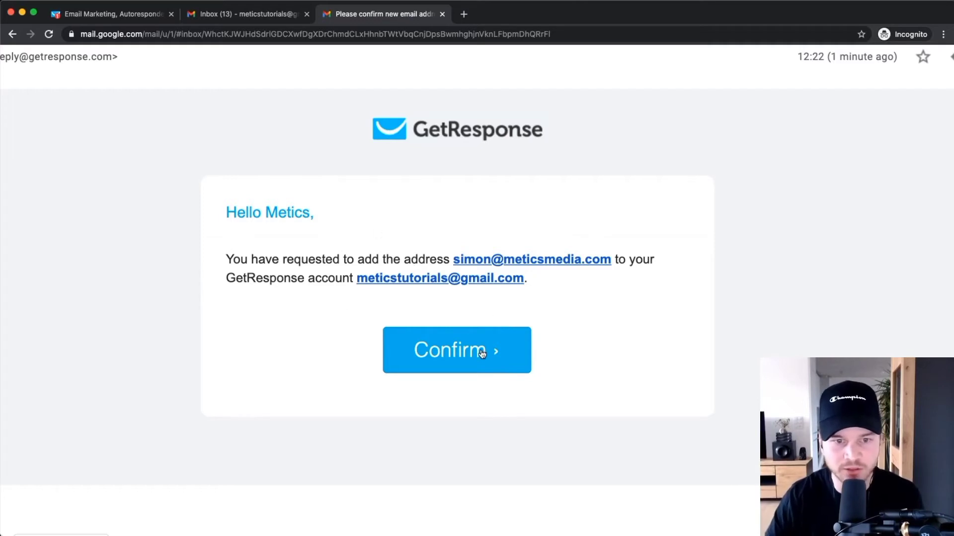
Click Confirm in the GetResponse verification email in Gmail.
click(462, 356)
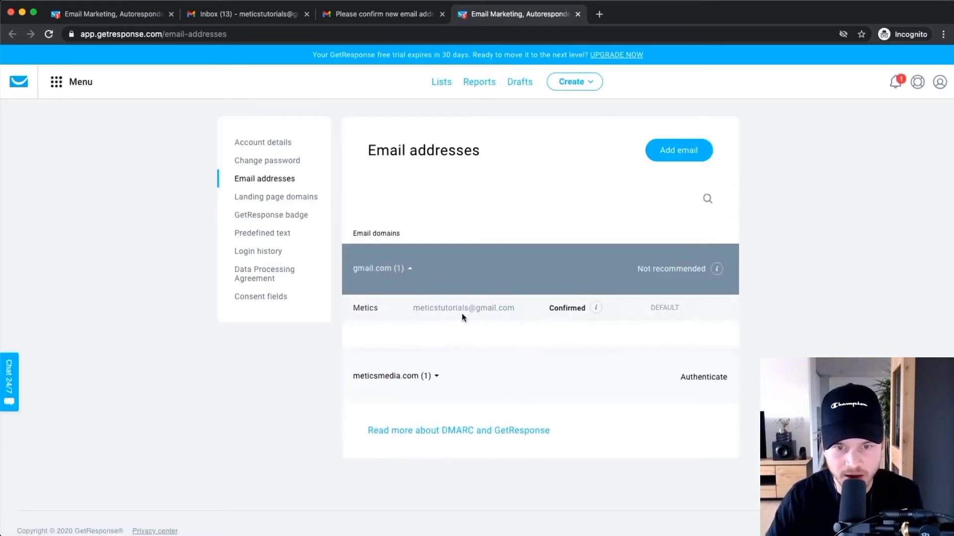
Expand the meticsmedia.com group and check that the new address now reads Confirmed.
click(430, 378)
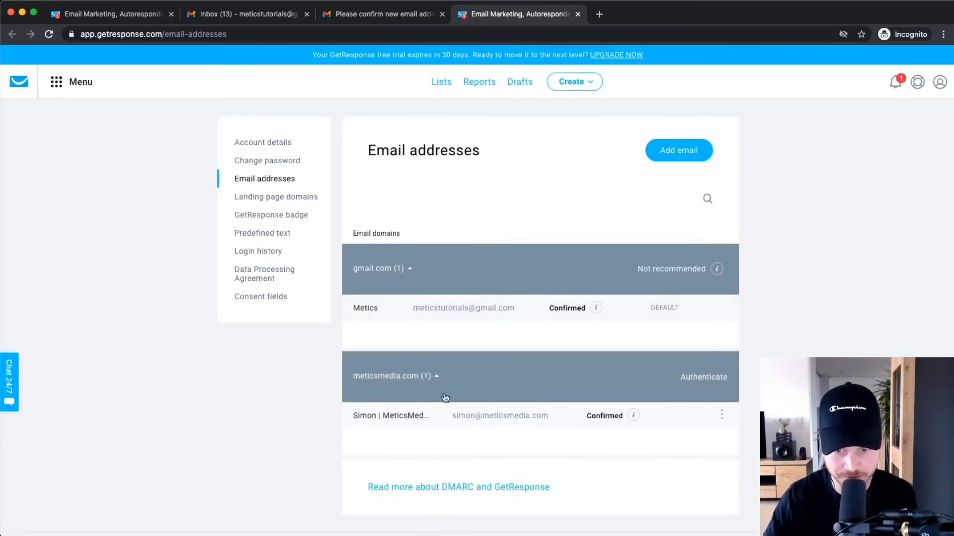
scroll(613, 419, up, 5)
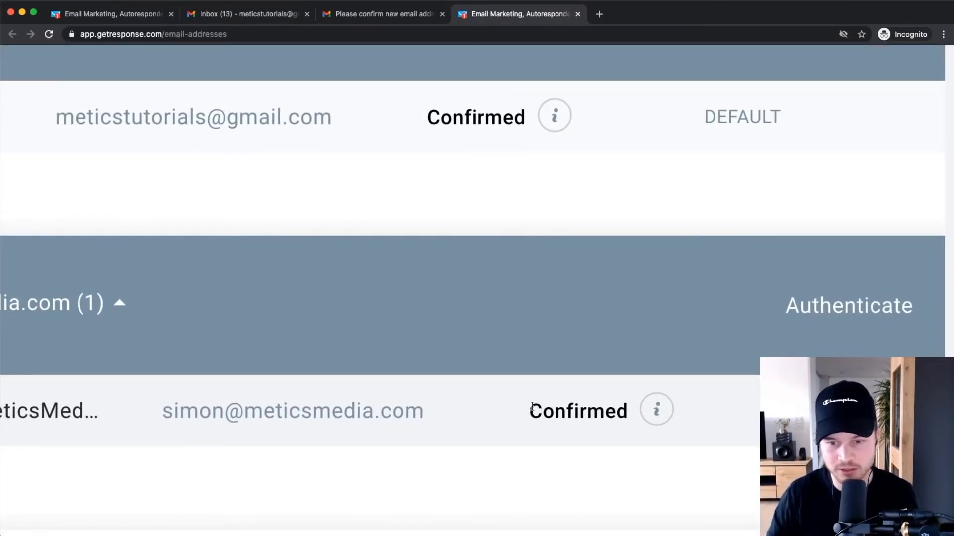
scroll(532, 407, down, 5)
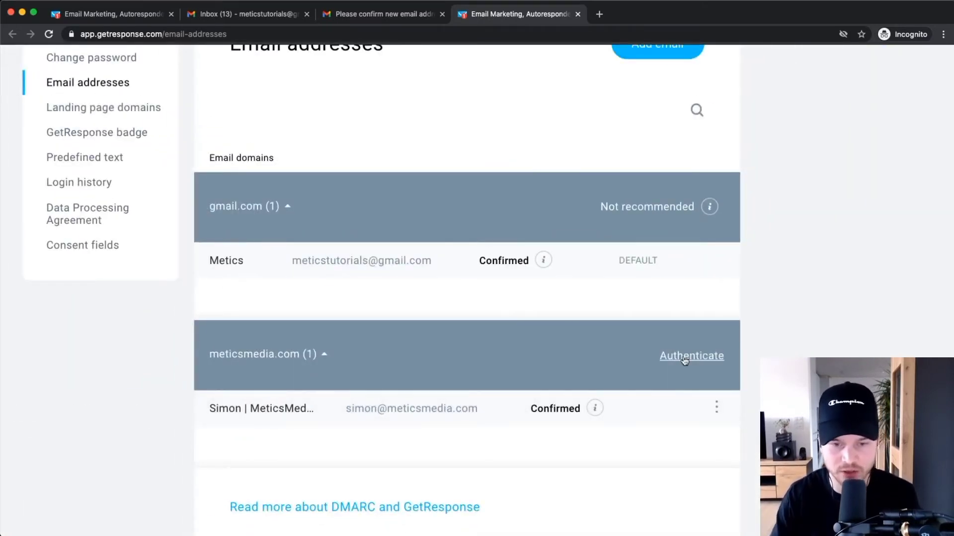
scroll(481, 393, up, 5)
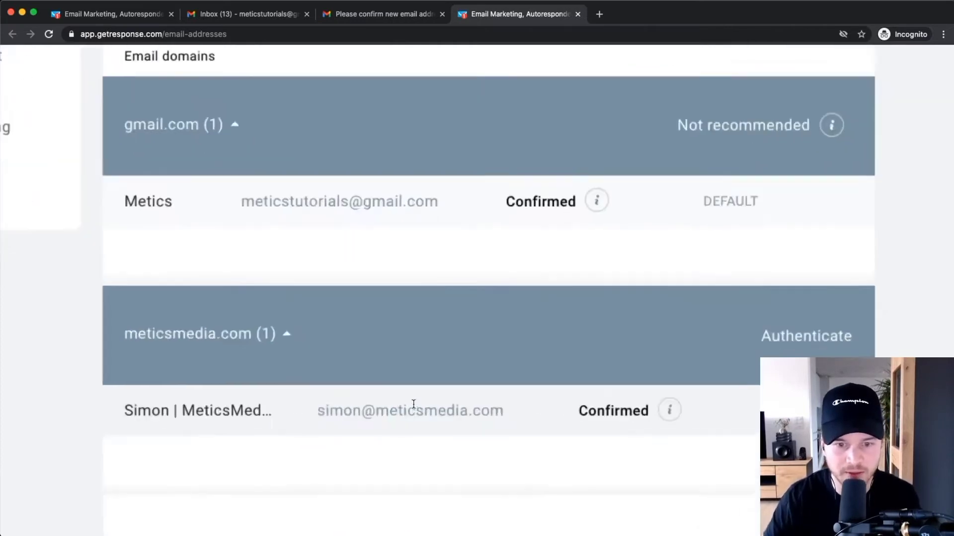
drag(356, 414, 552, 425)
scroll(553, 425, down, 5)
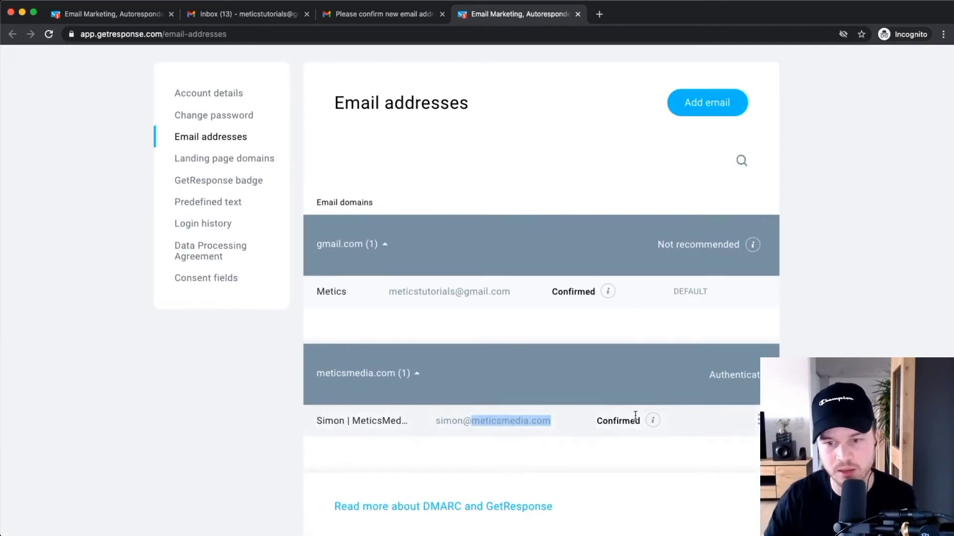
scroll(335, 383, down, 3)
scroll(433, 437, up, 5)
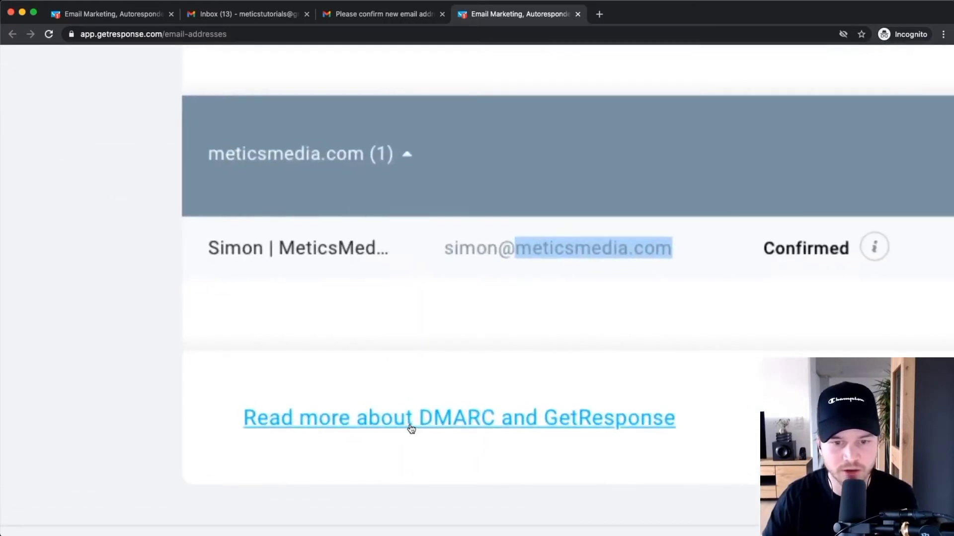
scroll(451, 427, down, 5)
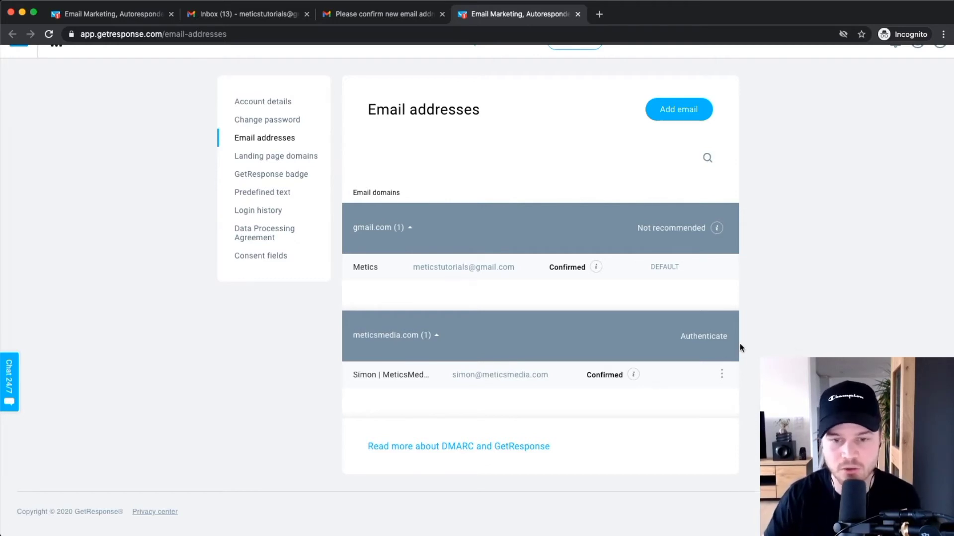
scroll(742, 344, up, 5)
Open Authenticate for meticsmedia.com and review the DKIM TXT host 2a186616._domainkey.meticsmedia.com and value.
click(657, 334)
scroll(656, 330, down, 5)
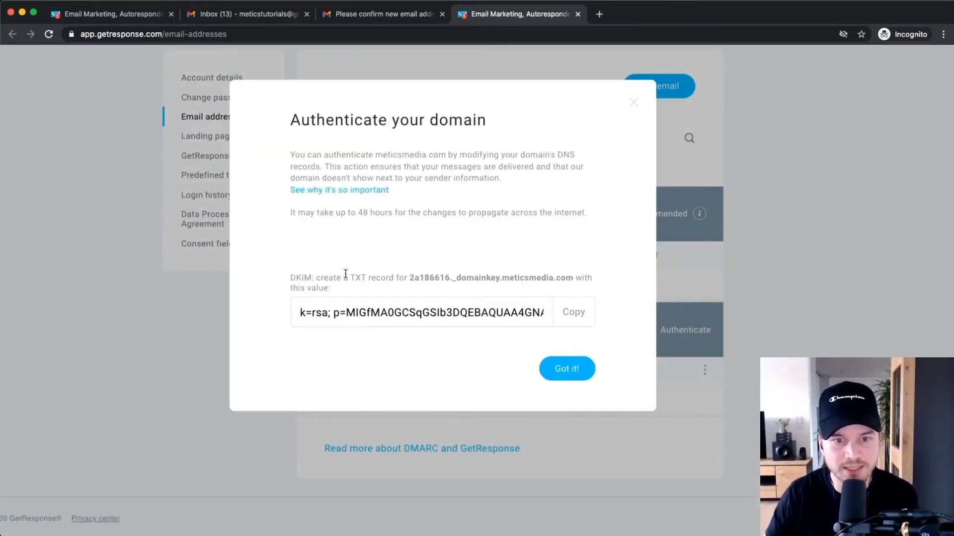
scroll(346, 276, up, 5)
drag(347, 278, 378, 279)
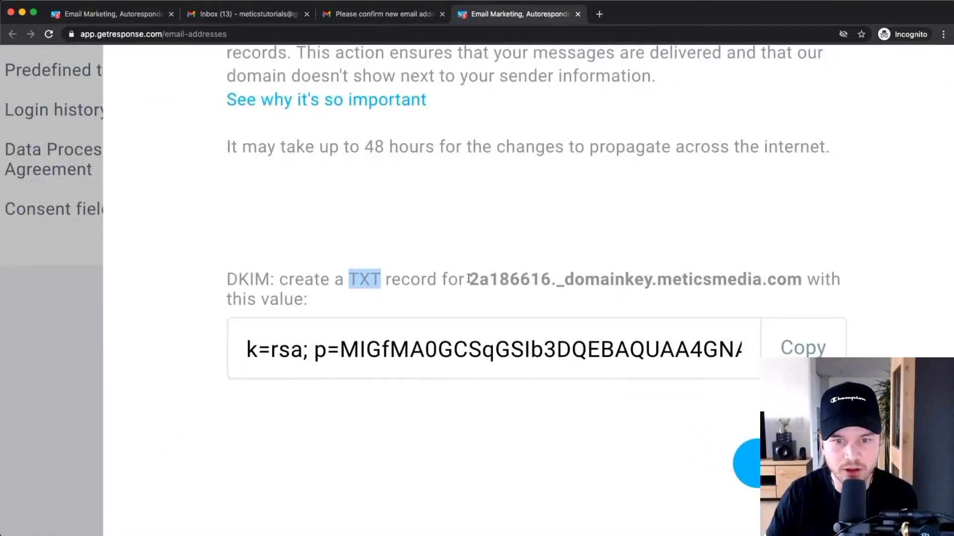
drag(469, 278, 803, 279)
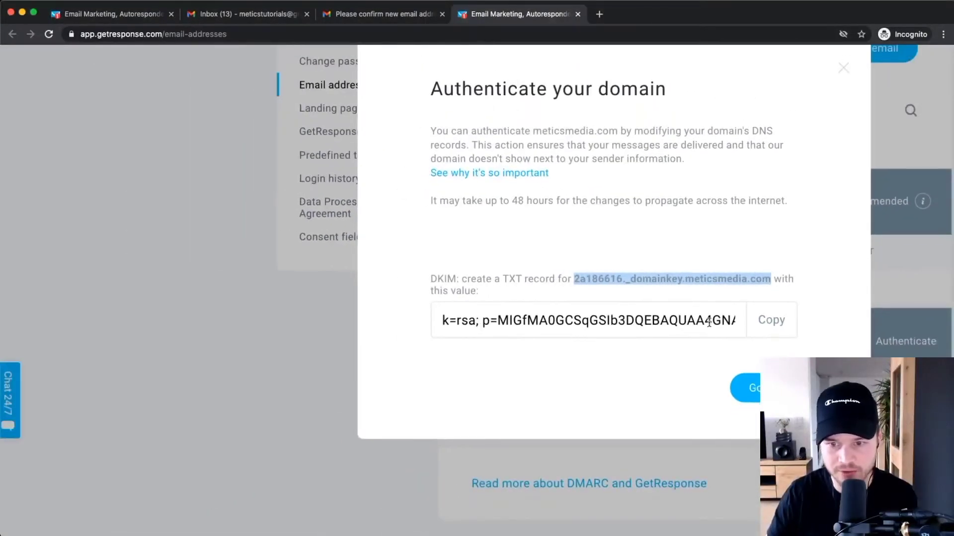
click(695, 350)
triple_click(708, 321)
scroll(707, 321, down, 3)
click(593, 259)
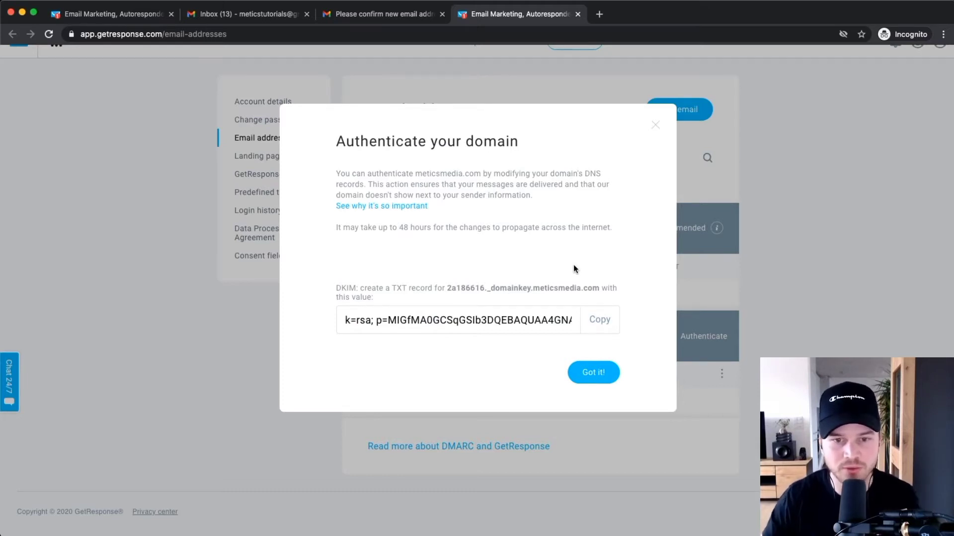
Recheck the TXT record instructions, then open the Bluehost portal in a new tab.
scroll(573, 264, up, 5)
drag(391, 288, 411, 288)
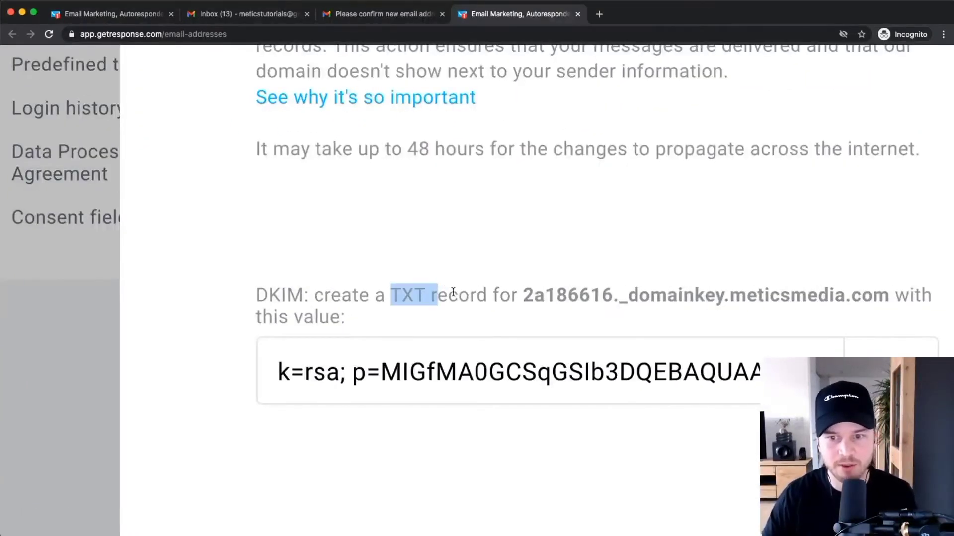
scroll(453, 291, right, 2)
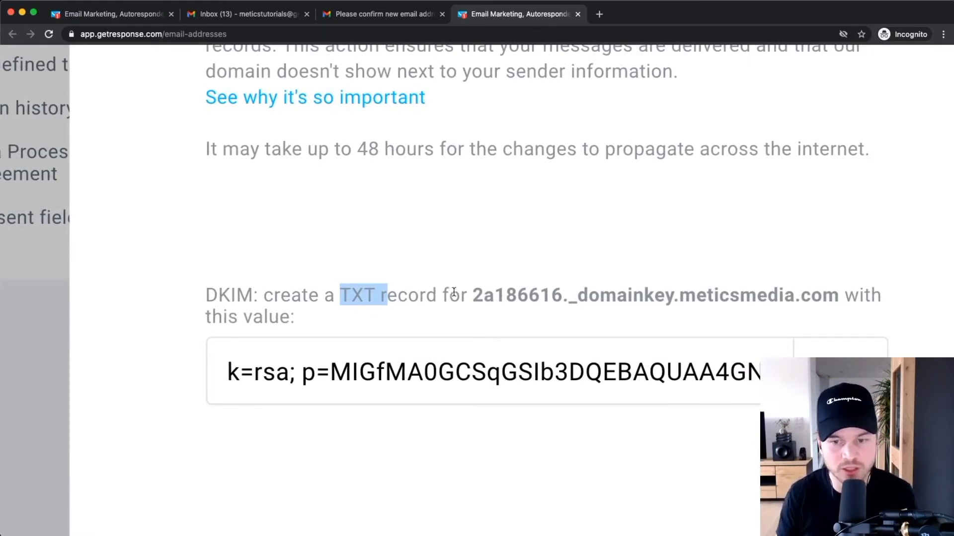
scroll(453, 293, down, 5)
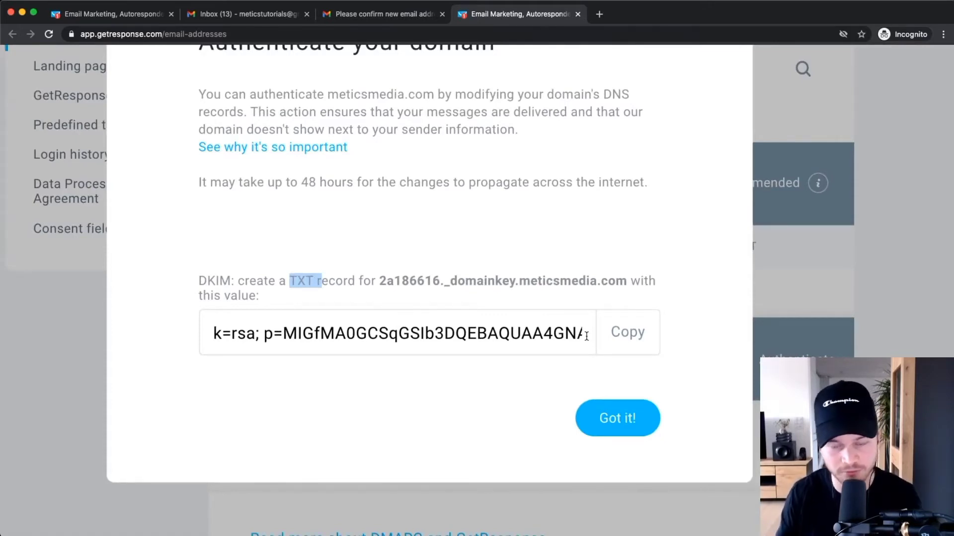
click(492, 236)
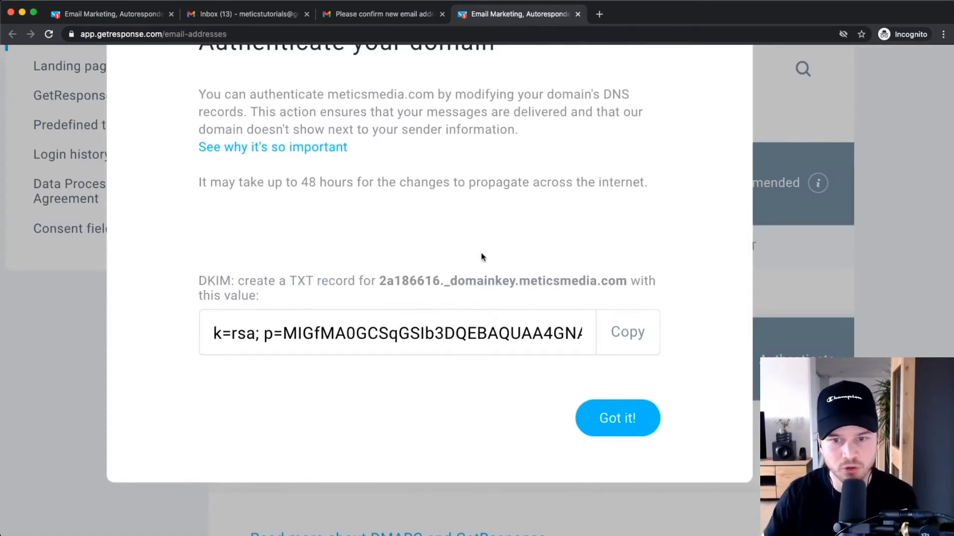
scroll(483, 258, down, 5)
scroll(486, 267, up, 6)
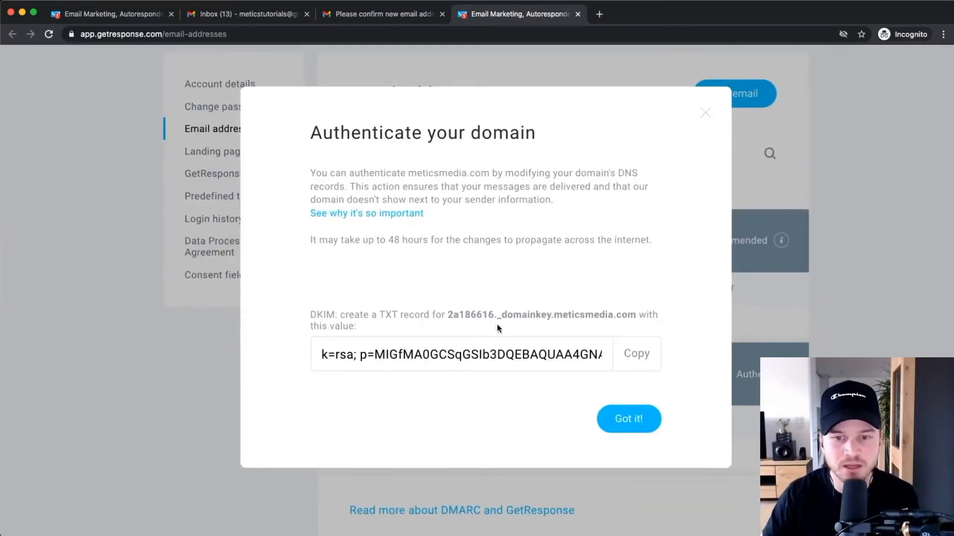
click(601, 15)
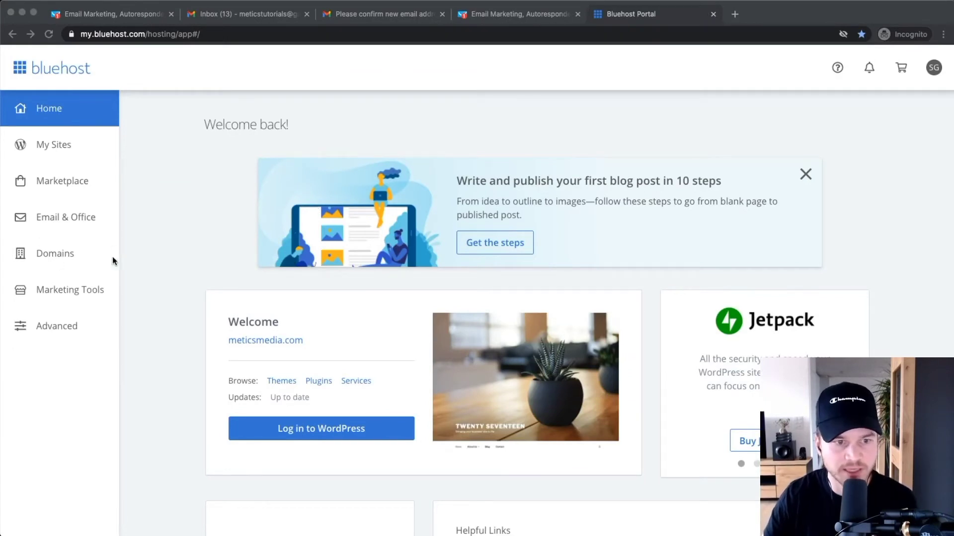
Manage meticsmedia.com under Bluehost Domains, open its DNS tab, and add a new TXT record.
click(49, 255)
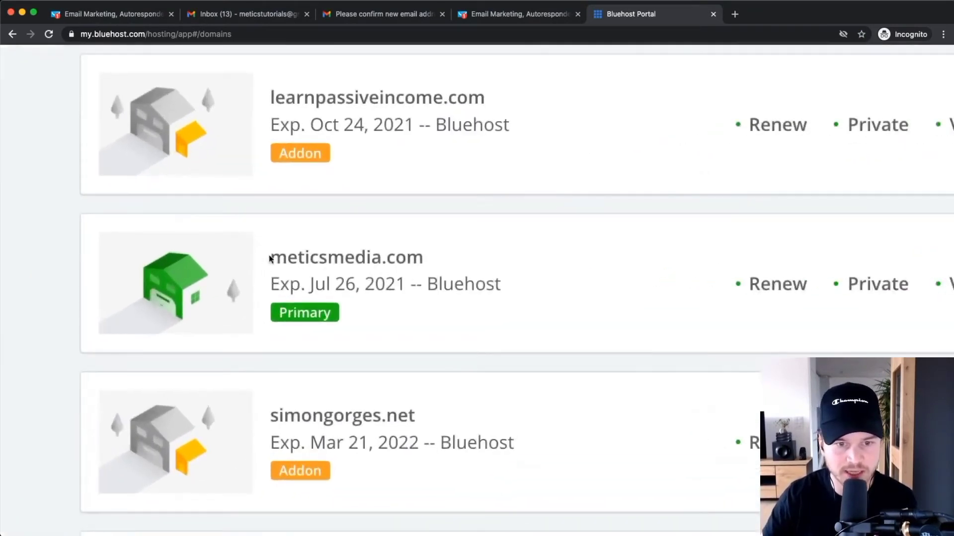
drag(268, 259, 521, 275)
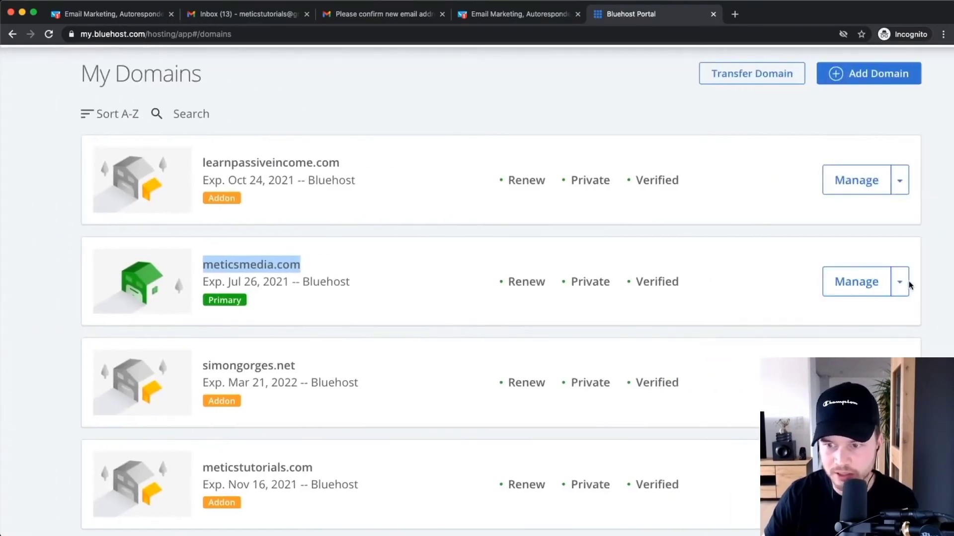
click(865, 281)
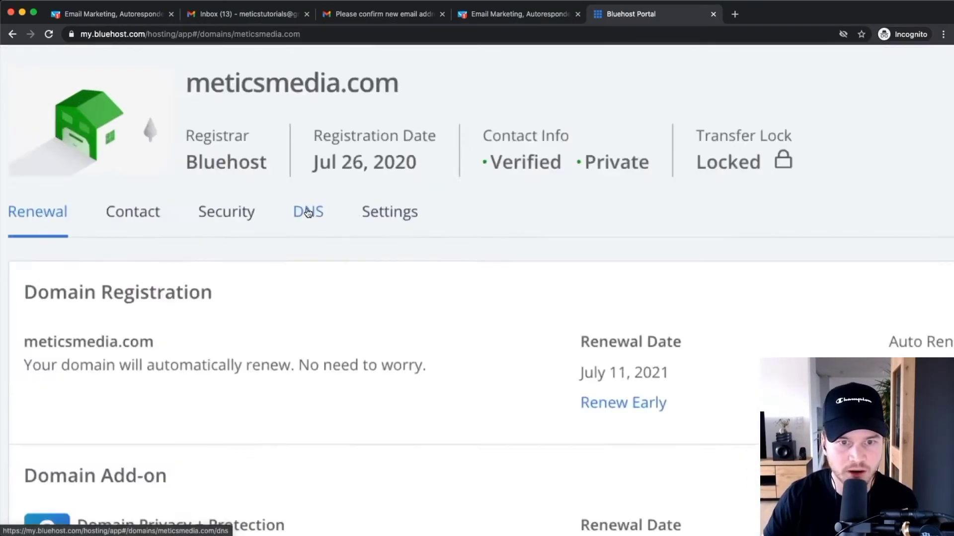
click(308, 213)
scroll(477, 268, down, 2)
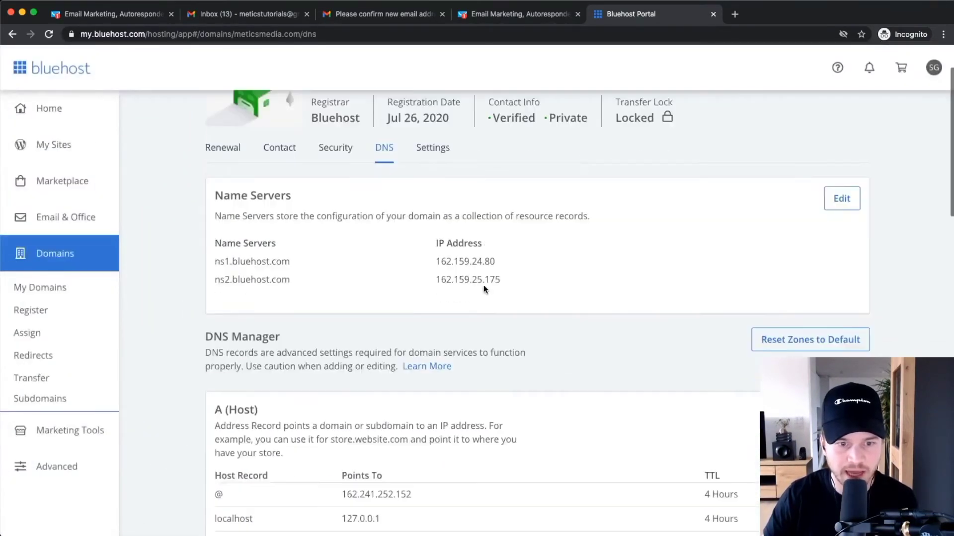
scroll(361, 337, down, 6)
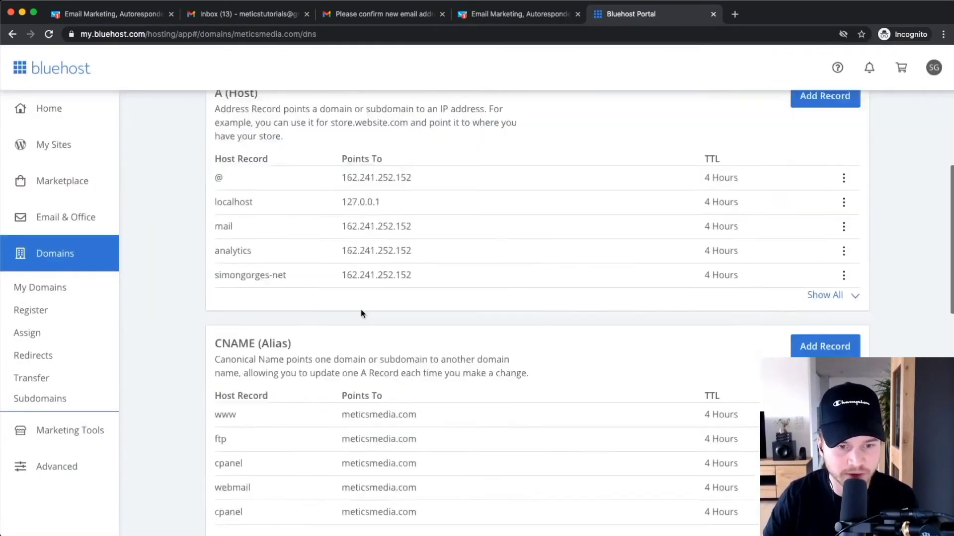
scroll(360, 310, down, 12)
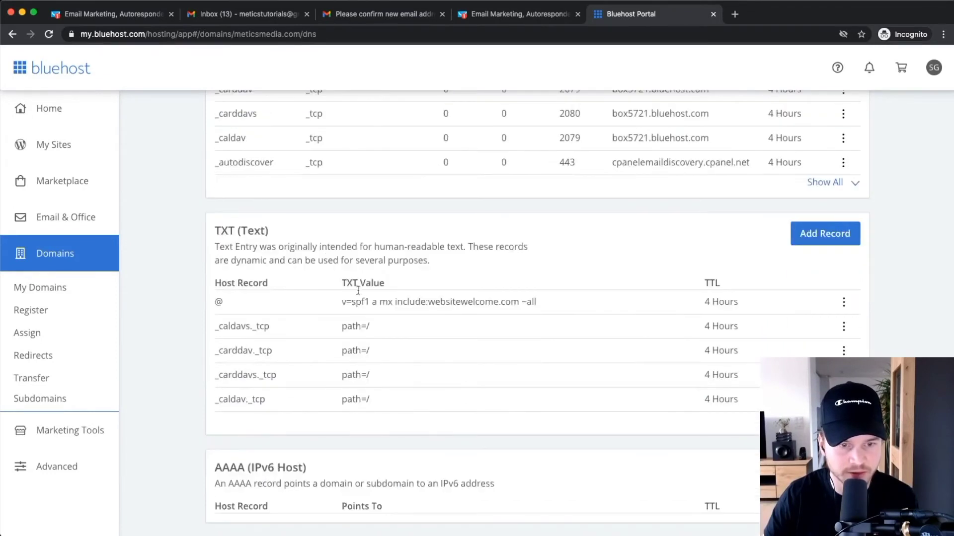
mouse_move(214, 232)
mouse_down()
mouse_move(331, 236)
mouse_move(208, 233)
mouse_up()
click(694, 247)
click(809, 232)
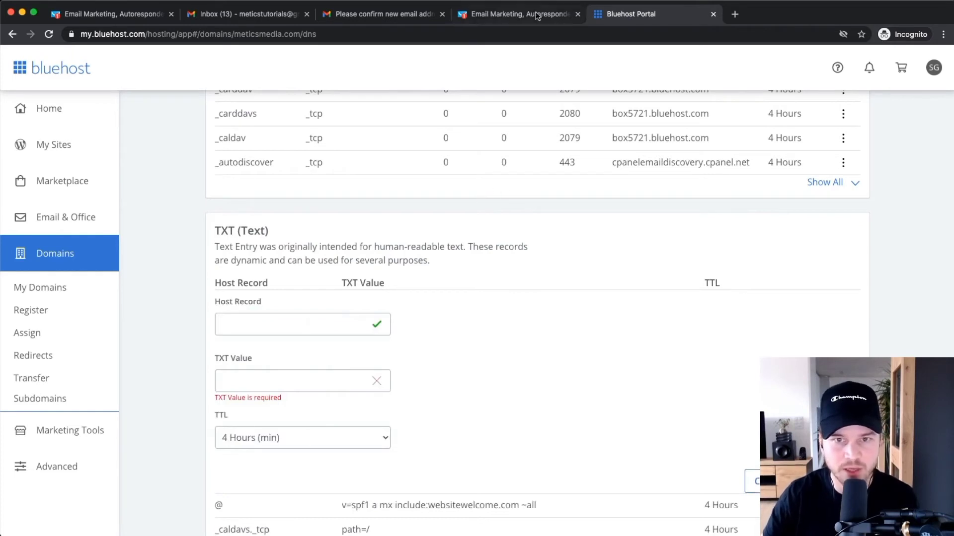
Copy the DKIM host 2a186616._domainkey.meticsmedia.com from GetResponse into Bluehost's Host Record field.
click(519, 15)
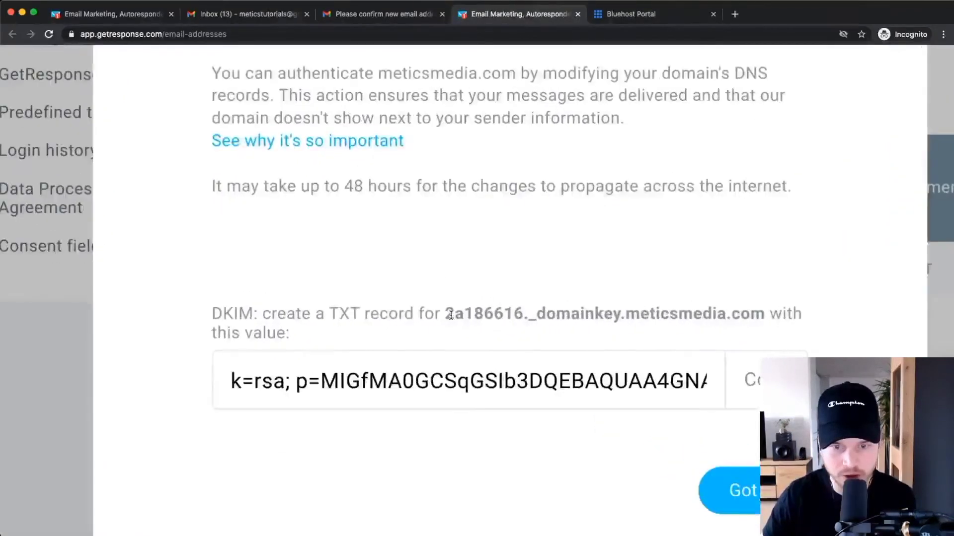
drag(450, 315, 624, 318)
drag(744, 321, 758, 314)
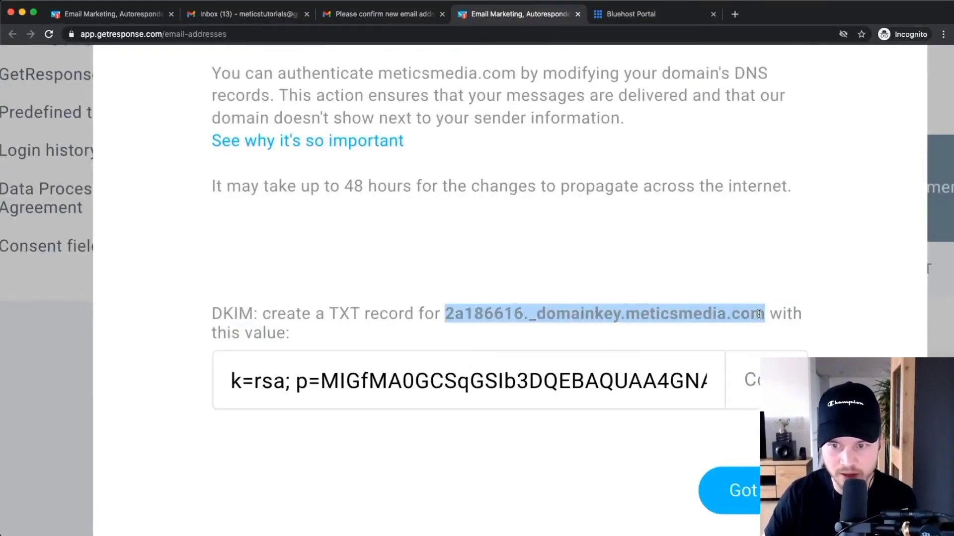
right_click(748, 313)
click(749, 333)
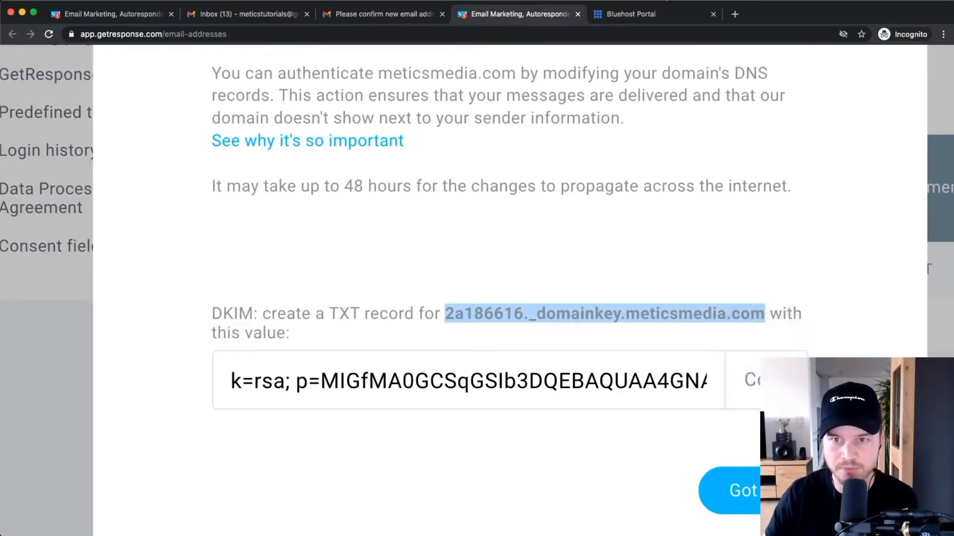
click(631, 14)
right_click(243, 325)
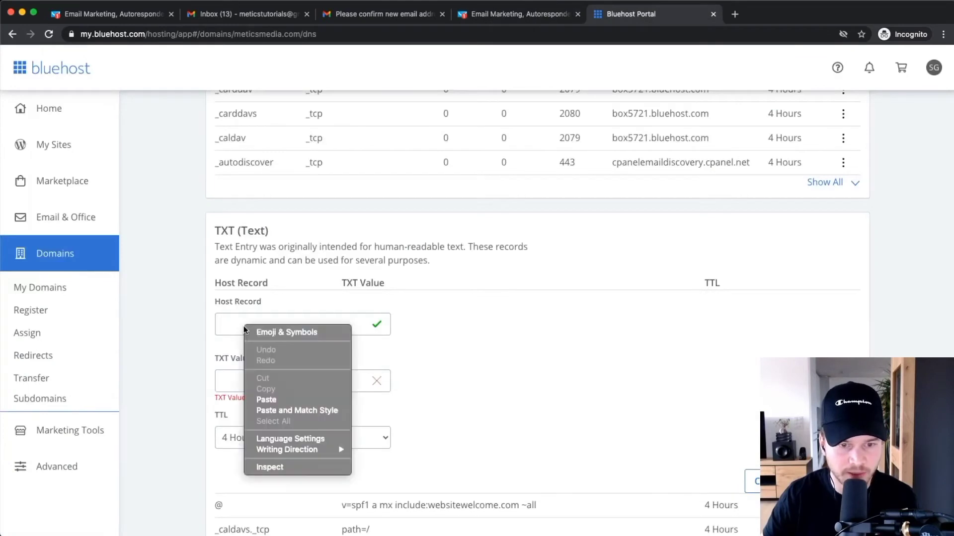
click(266, 400)
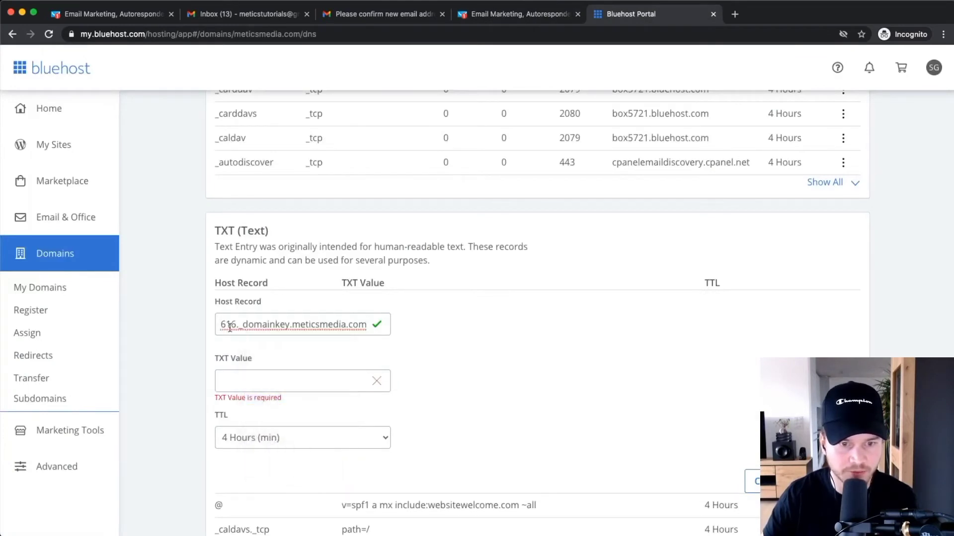
Paste GetResponse's DKIM key into the TXT Value field and save the TXT record.
click(519, 15)
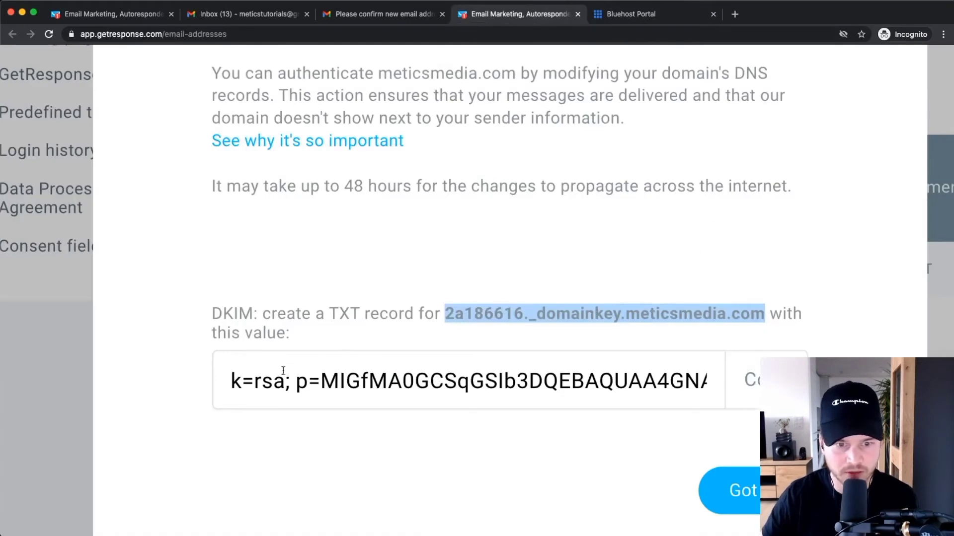
click(765, 379)
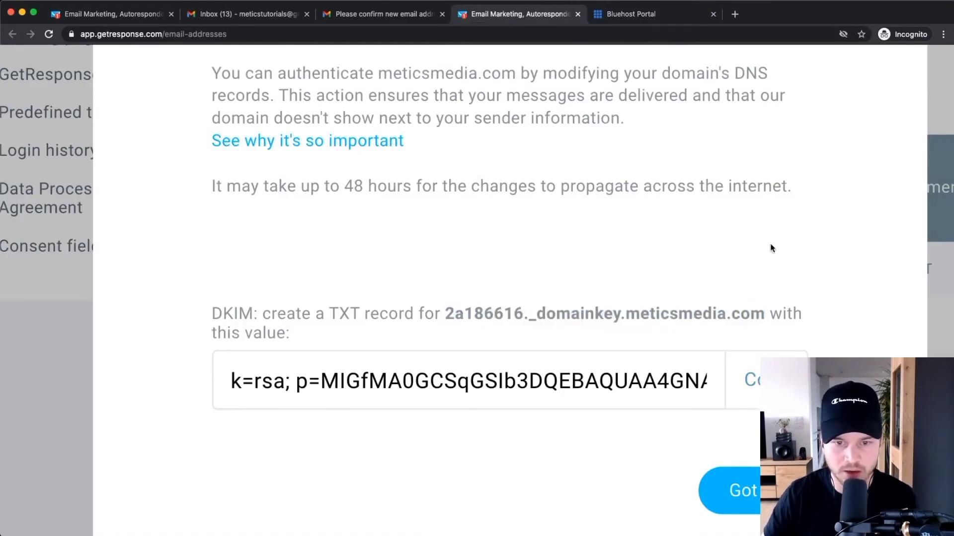
click(631, 14)
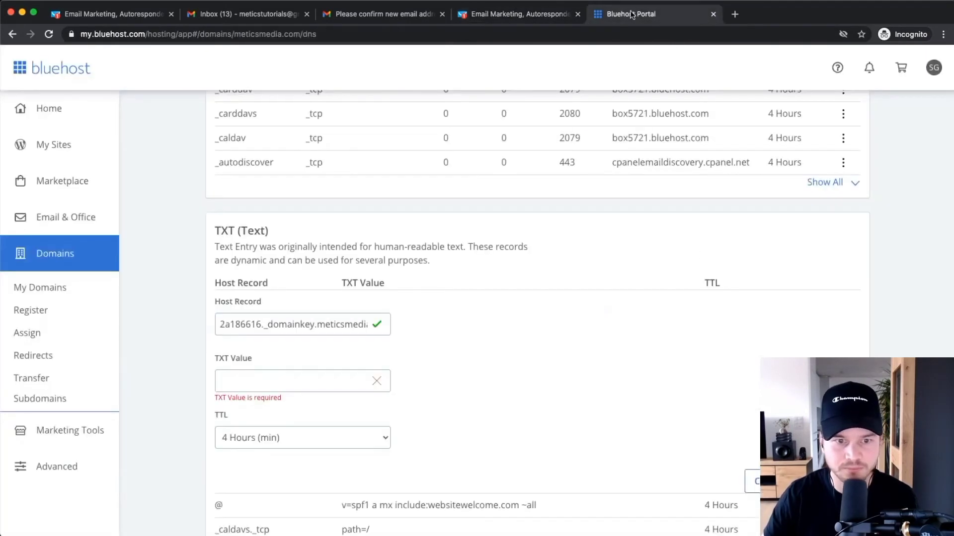
right_click(246, 386)
click(294, 454)
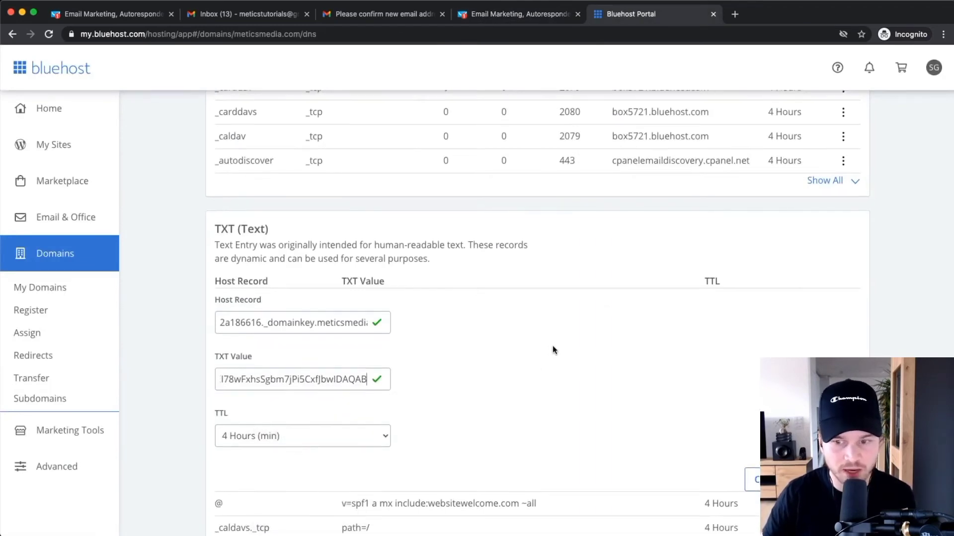
scroll(670, 337, down, 2)
scroll(806, 251, down, 1)
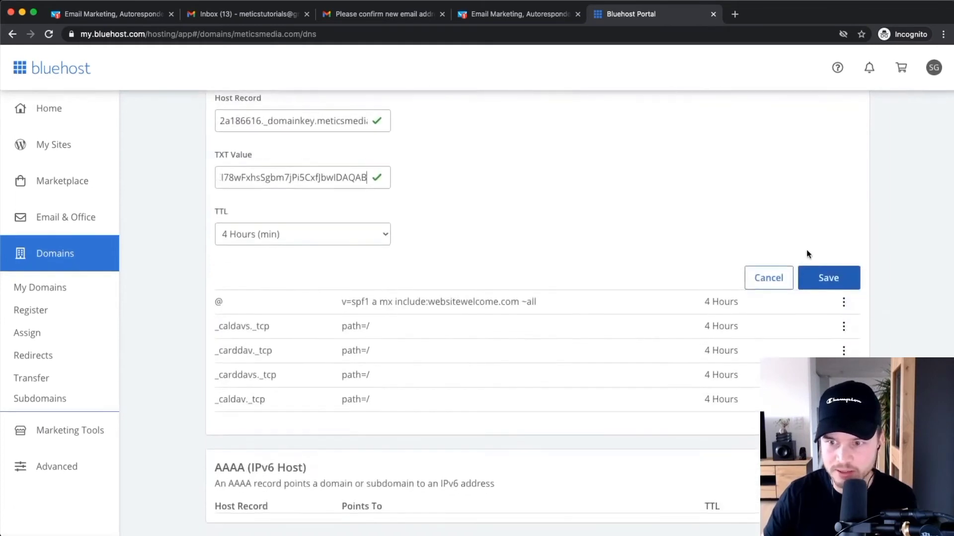
click(834, 280)
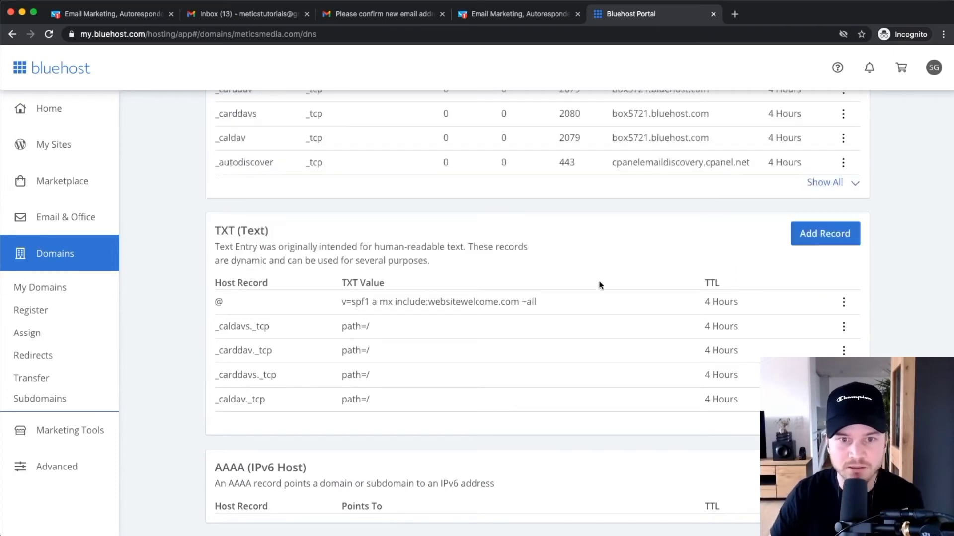
scroll(597, 287, up, 4)
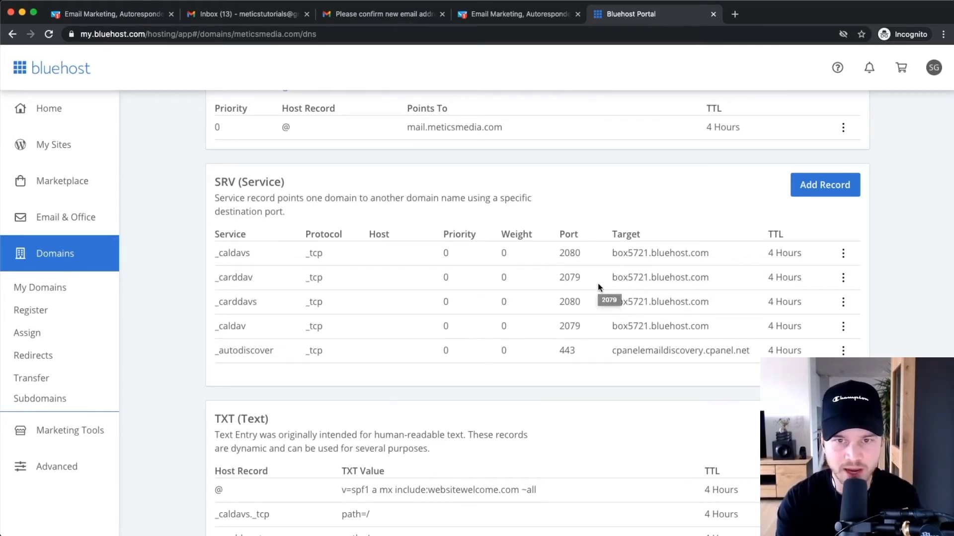
Close the domain authentication dialog and reload to check that meticsmedia.com is authenticated.
click(509, 13)
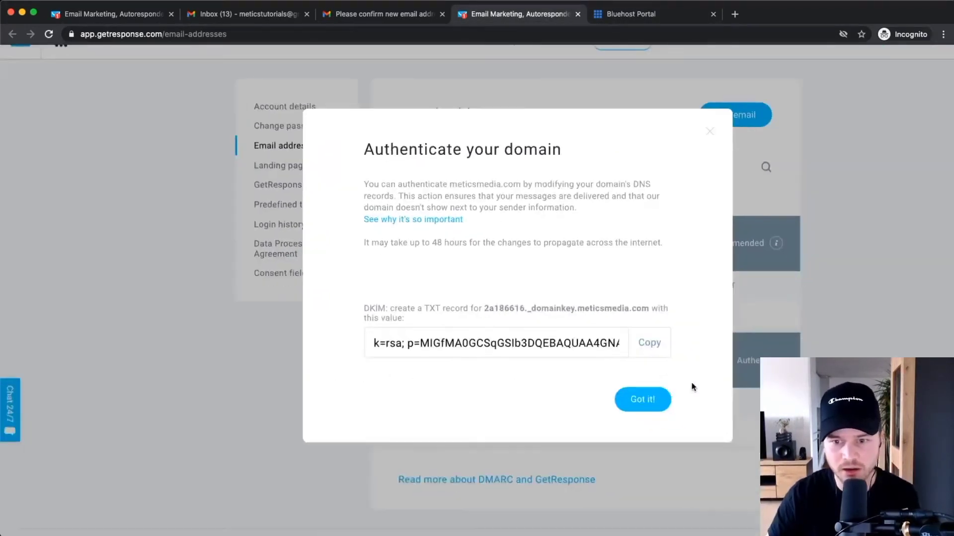
click(660, 403)
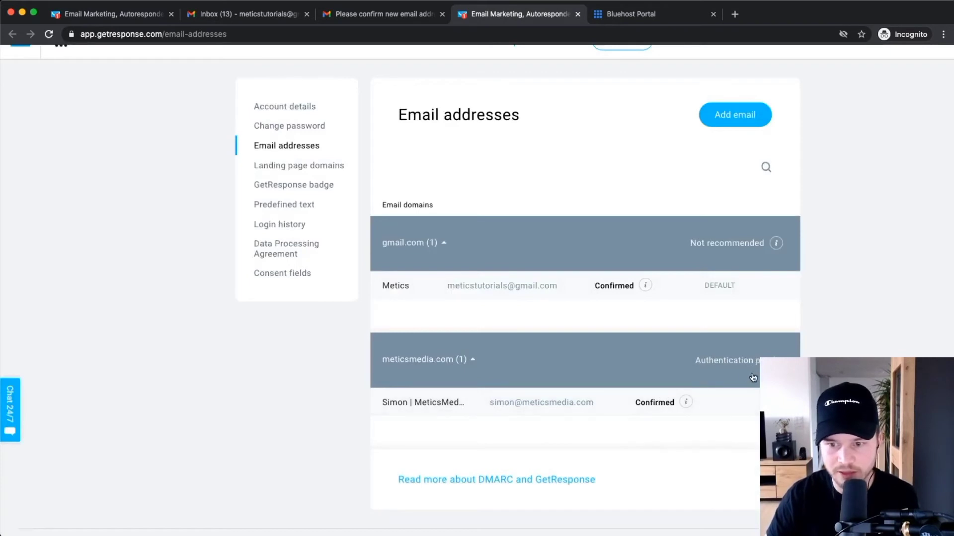
scroll(753, 377, up, 5)
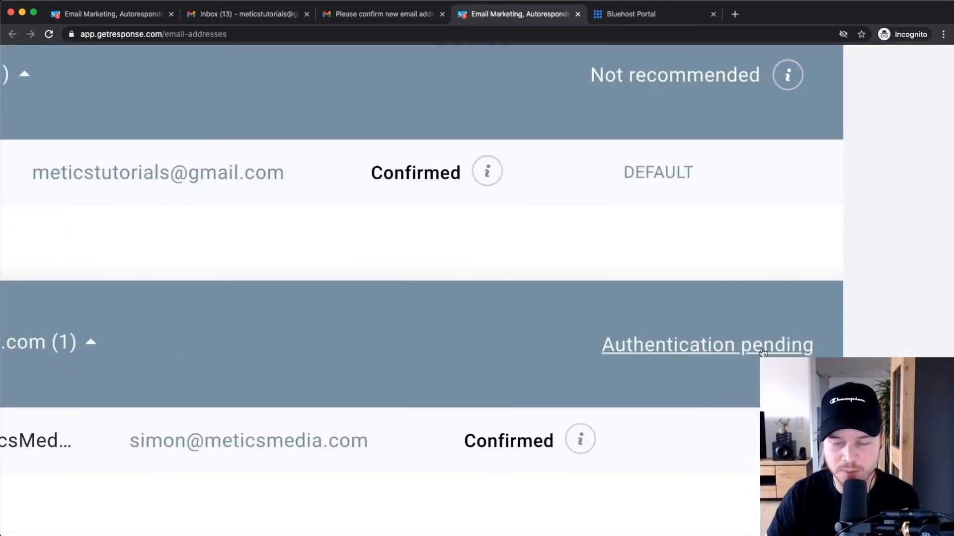
scroll(762, 353, down, 5)
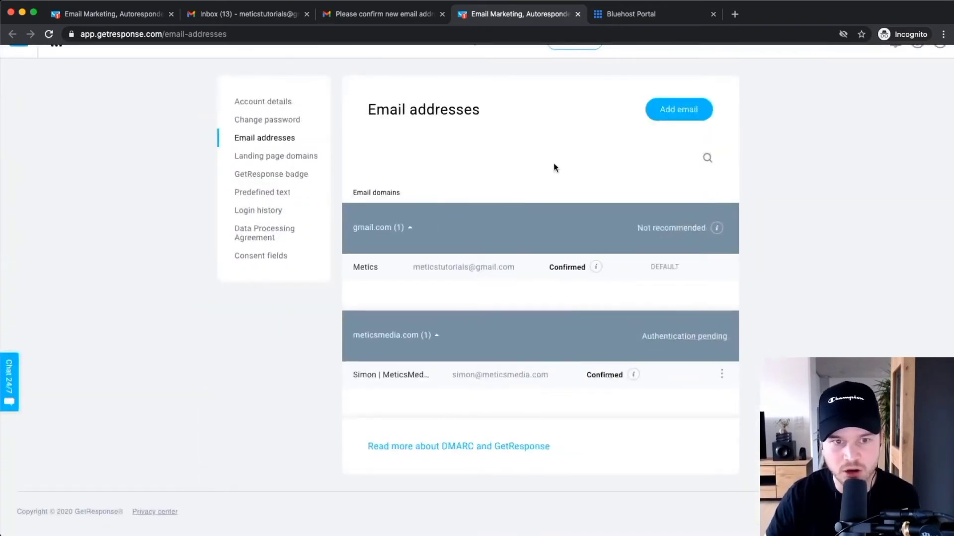
click(691, 340)
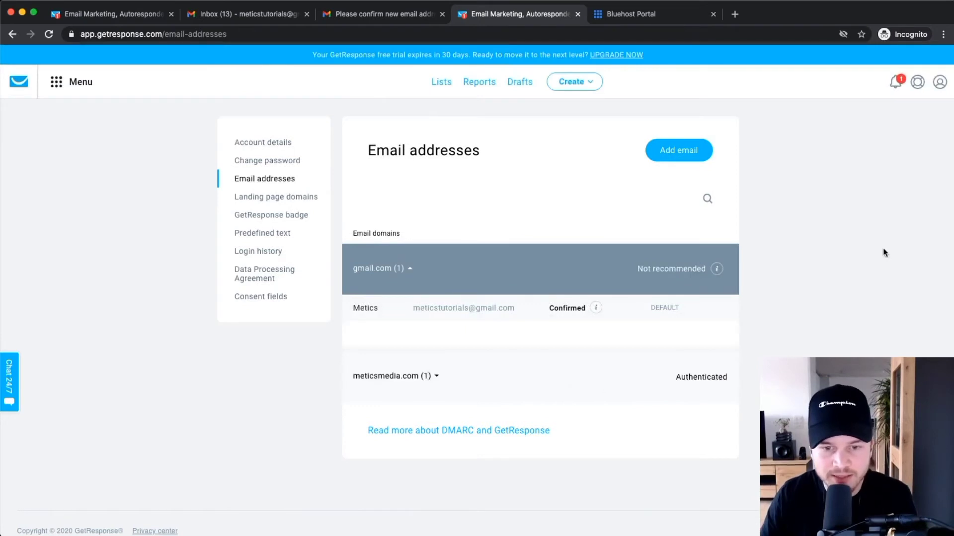
scroll(431, 395, up, 5)
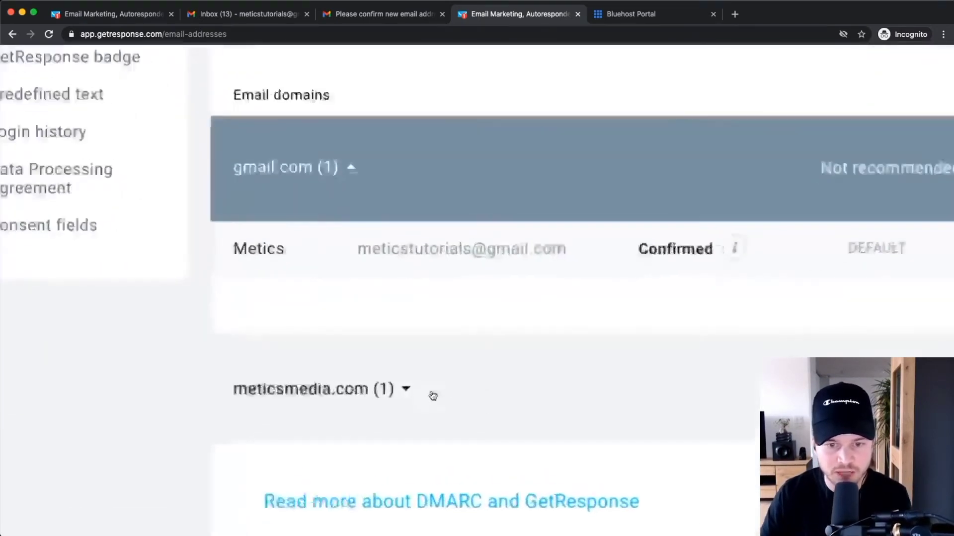
scroll(437, 394, down, 5)
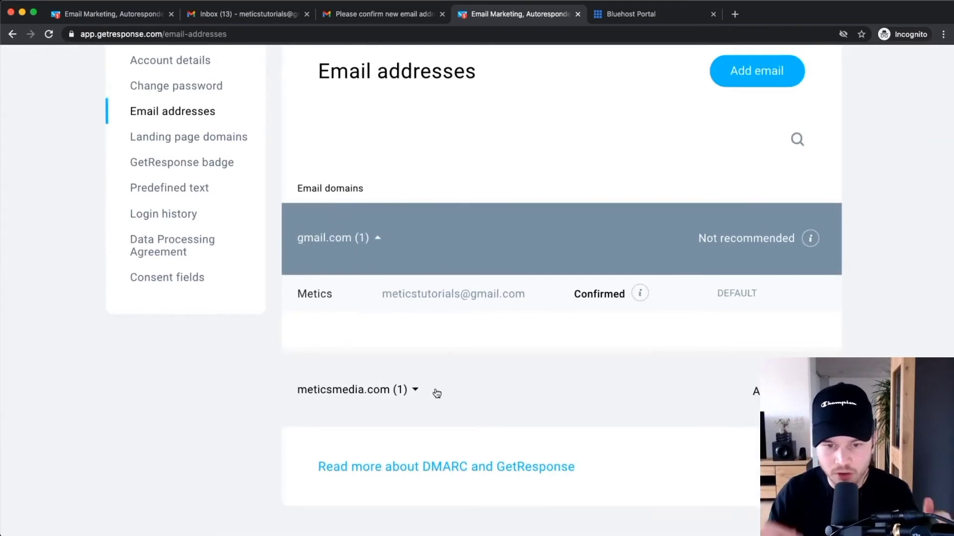
scroll(437, 393, down, 1)
scroll(430, 393, down, 1)
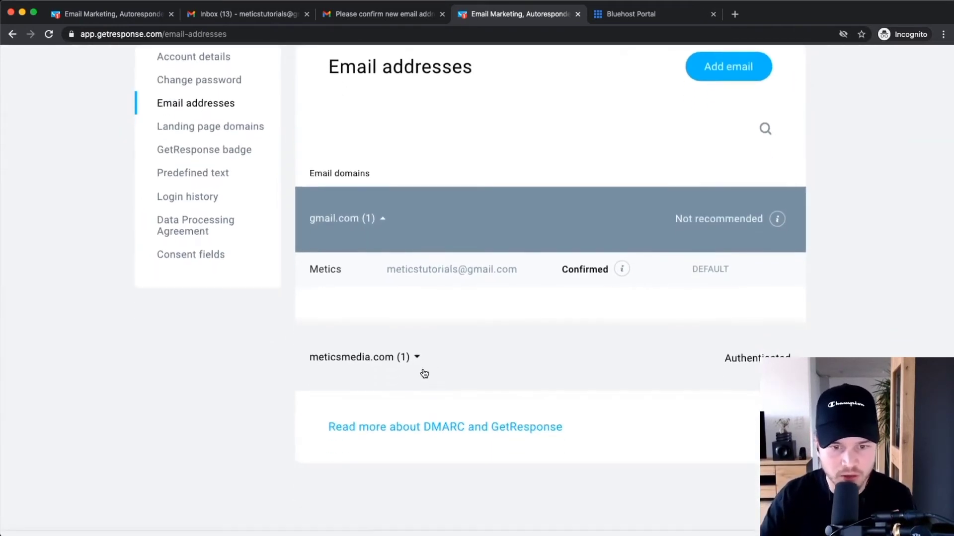
Set the meticsmedia.com sender address as the account's default sender instead of Gmail.
click(420, 365)
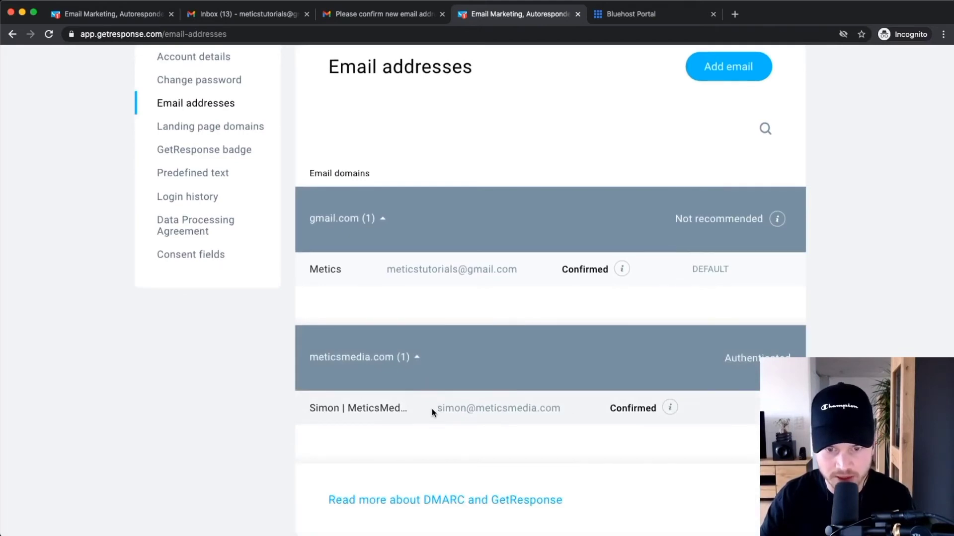
drag(431, 408, 562, 411)
scroll(562, 411, up, 5)
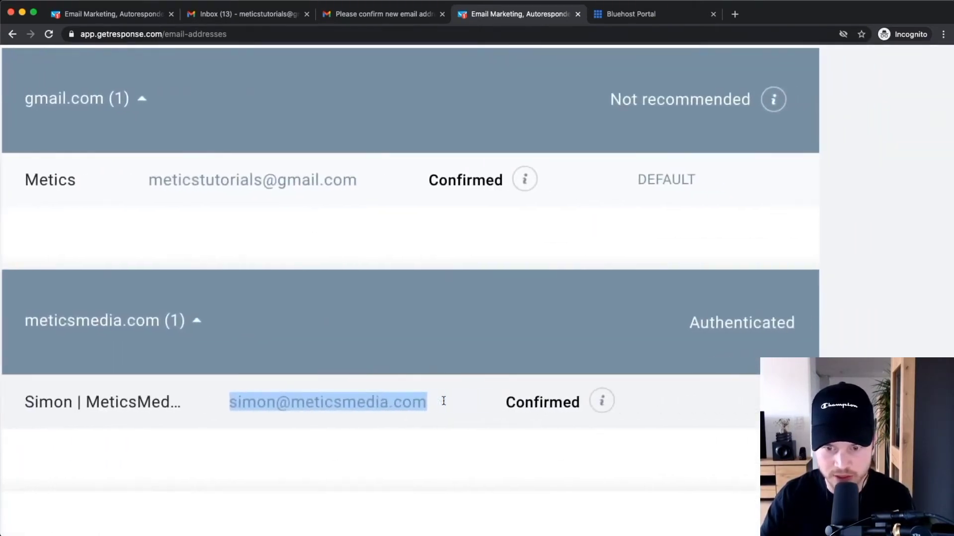
mouse_move(785, 401)
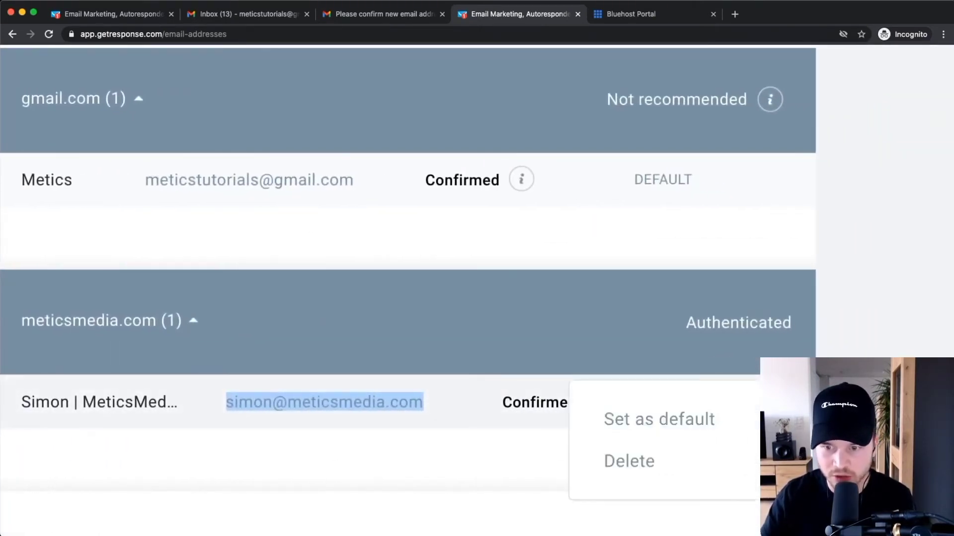
click(659, 419)
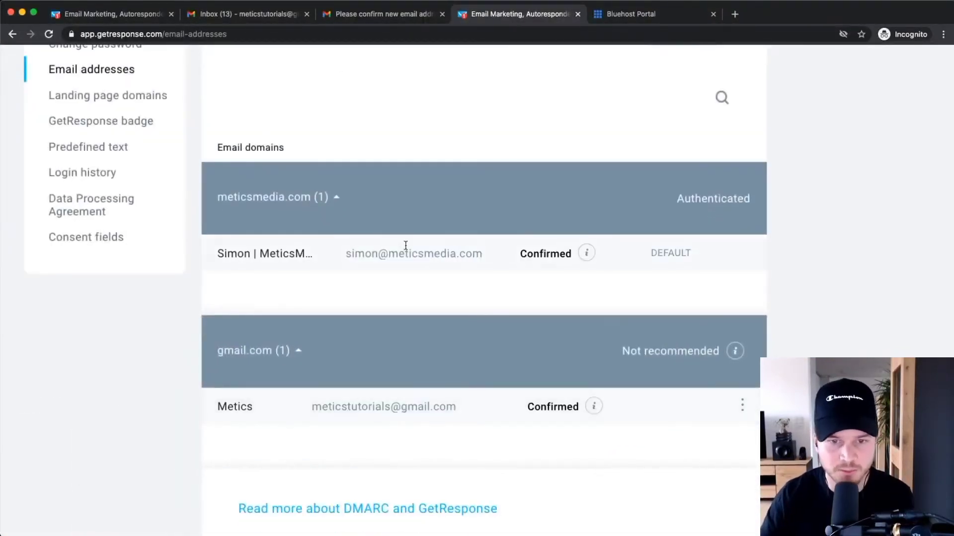
scroll(429, 264, down, 5)
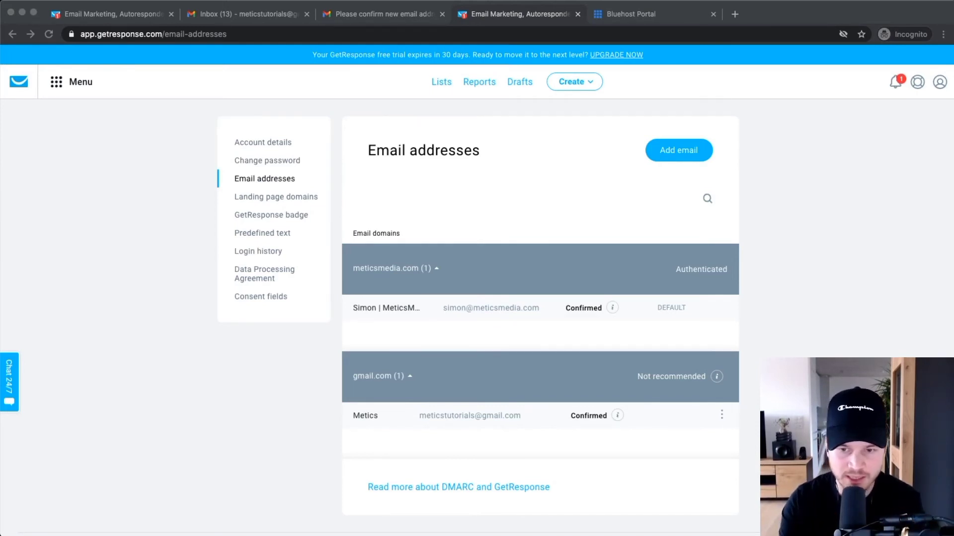
click(428, 104)
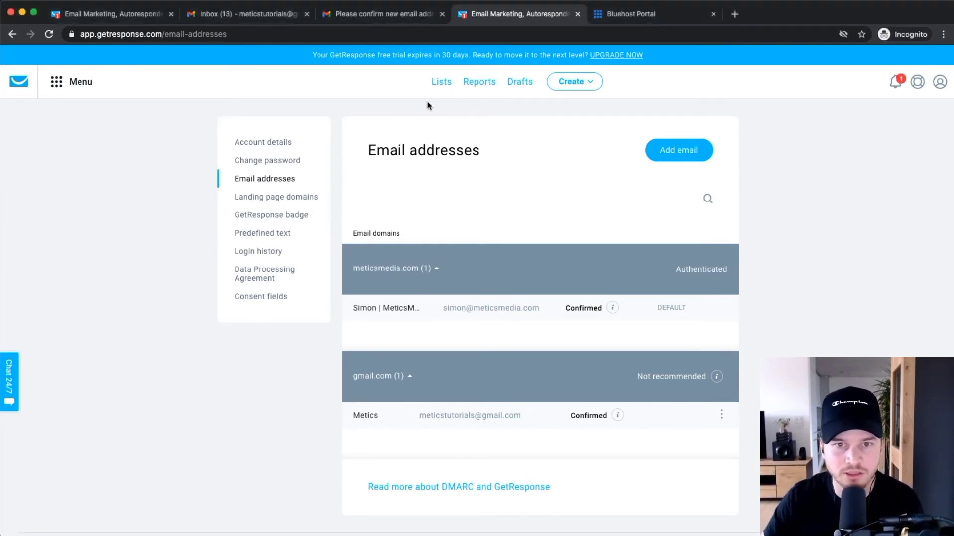
From the Lists overview, open Settings for the meticstutorials list.
click(449, 83)
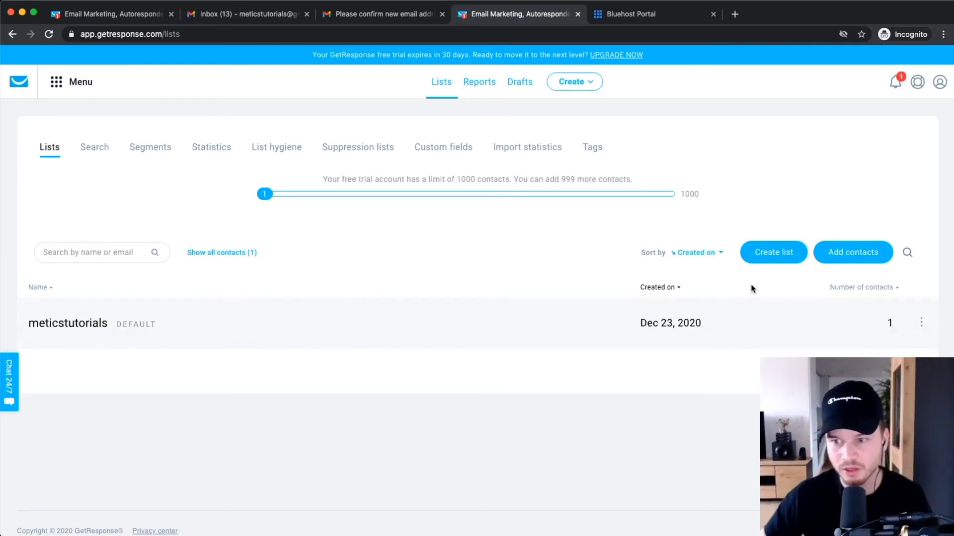
scroll(920, 281, down, 1)
click(922, 298)
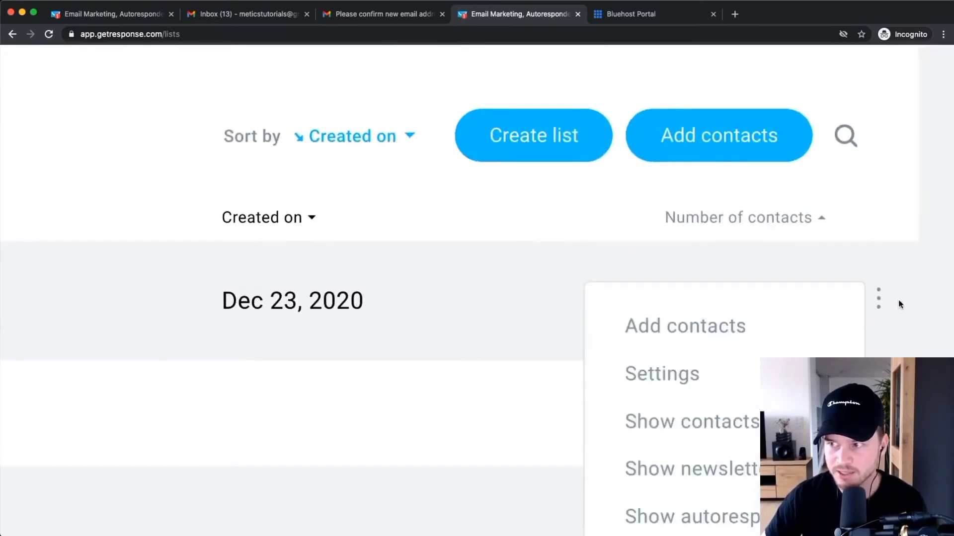
scroll(898, 301, up, 1)
scroll(881, 302, down, 1)
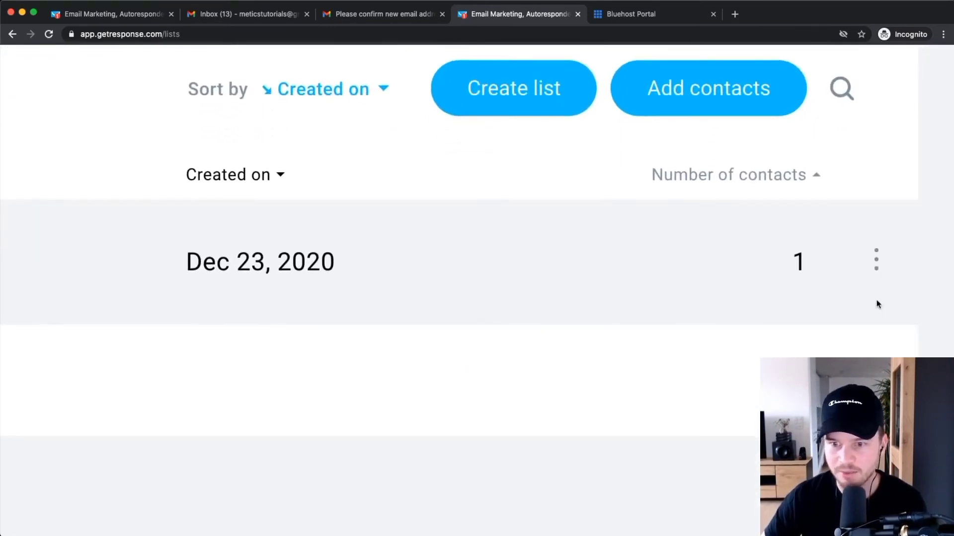
click(877, 262)
click(704, 328)
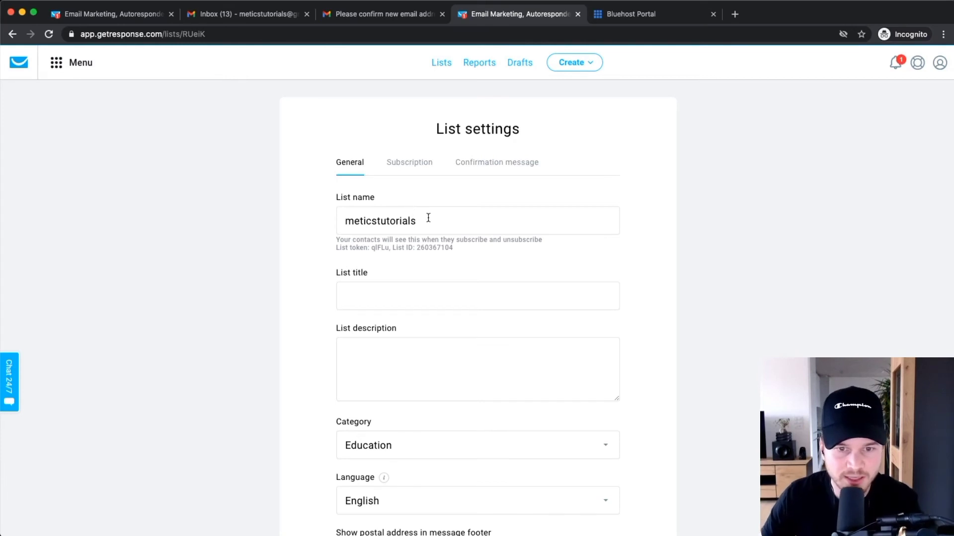
On the Subscription tab, open the preview of the unsubscribe and consent details page.
drag(426, 218, 312, 217)
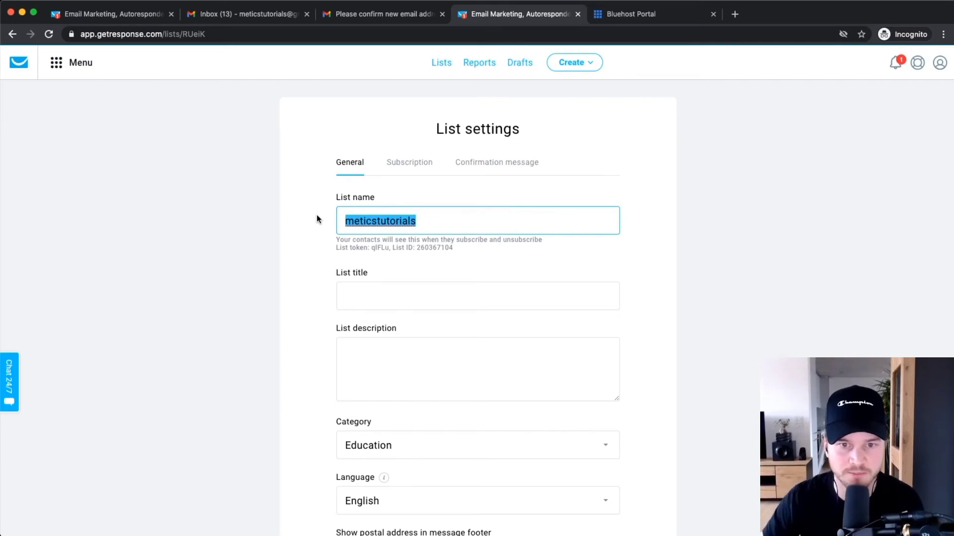
click(405, 165)
scroll(528, 358, down, 5)
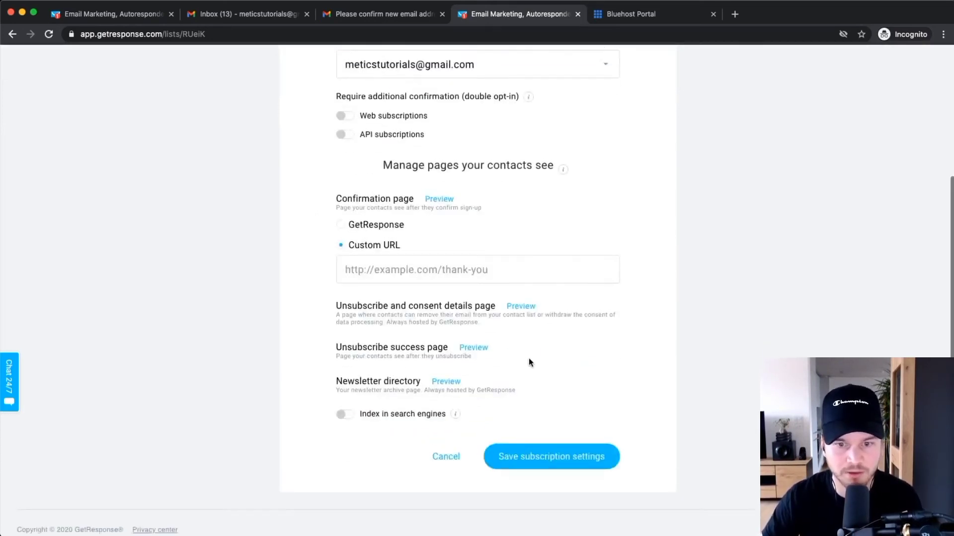
scroll(528, 362, up, 1)
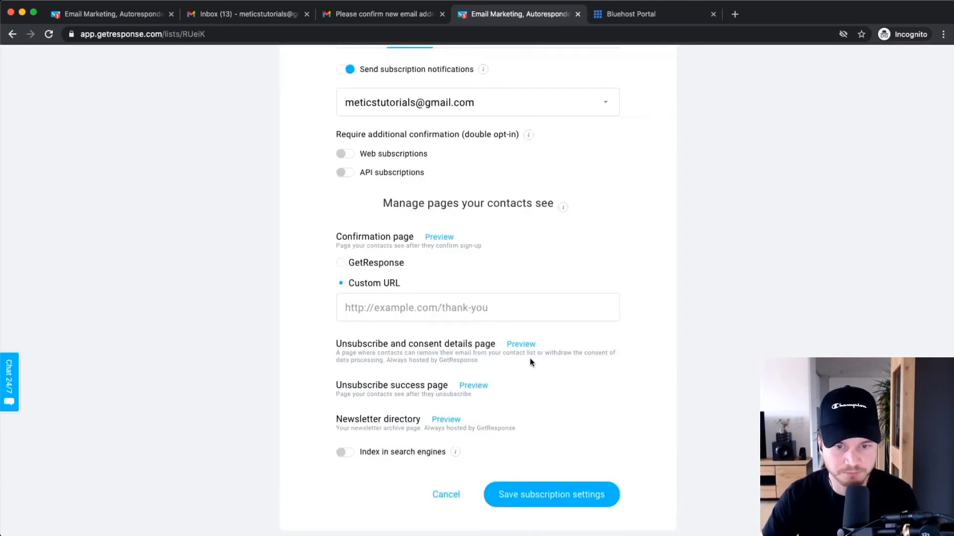
super+click(525, 346)
click(631, 13)
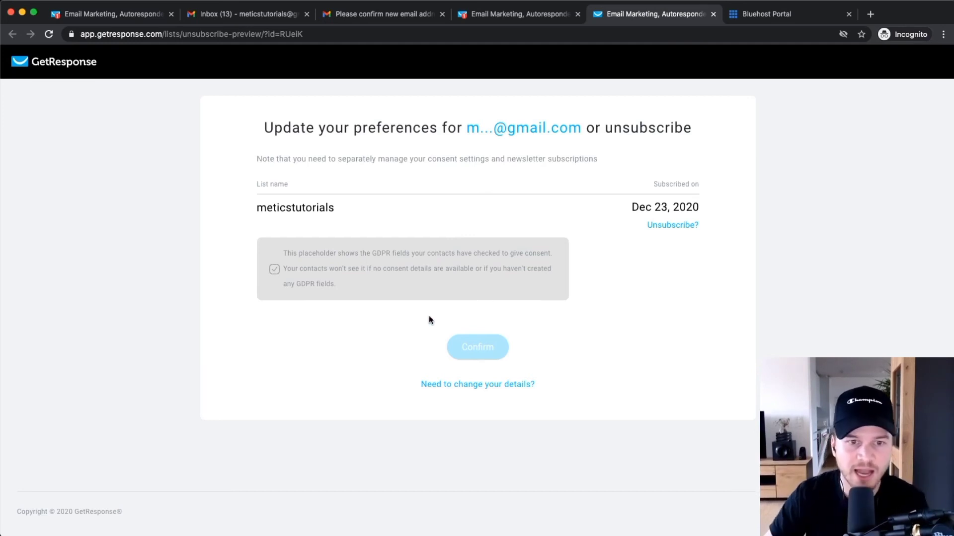
Return to the meticstutorials General settings, close the unsubscribe preview tab, and focus the List title field.
scroll(263, 207, up, 5)
drag(251, 209, 268, 209)
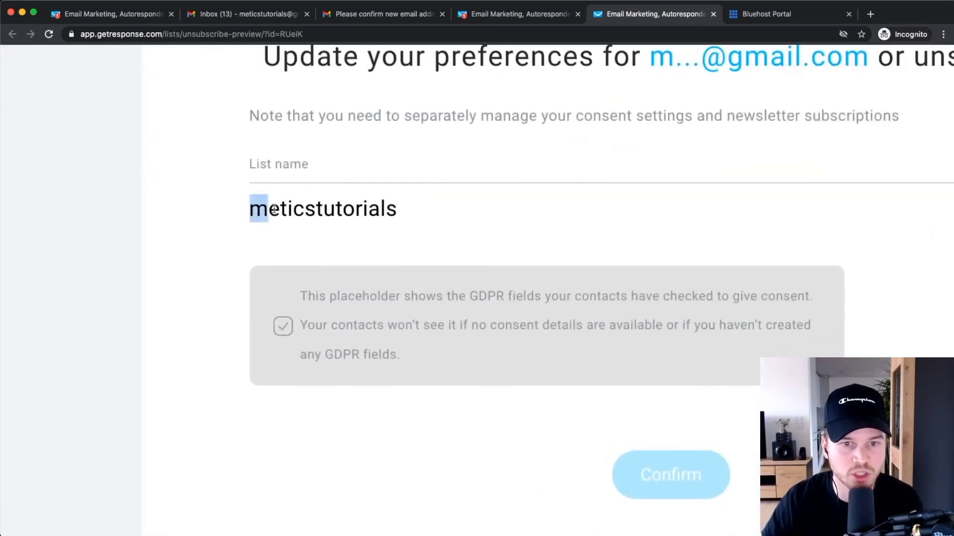
click(398, 217)
scroll(397, 215, down, 5)
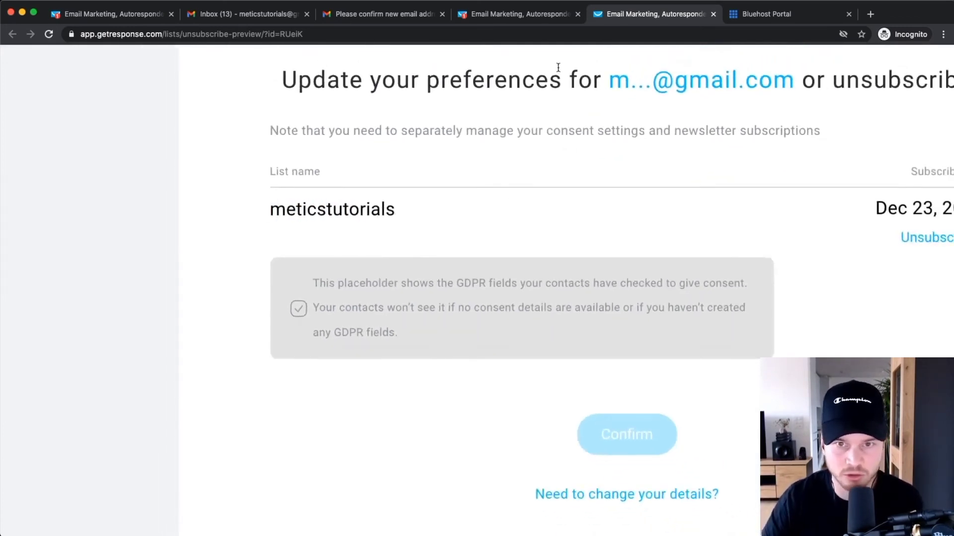
click(546, 14)
scroll(684, 290, down, 5)
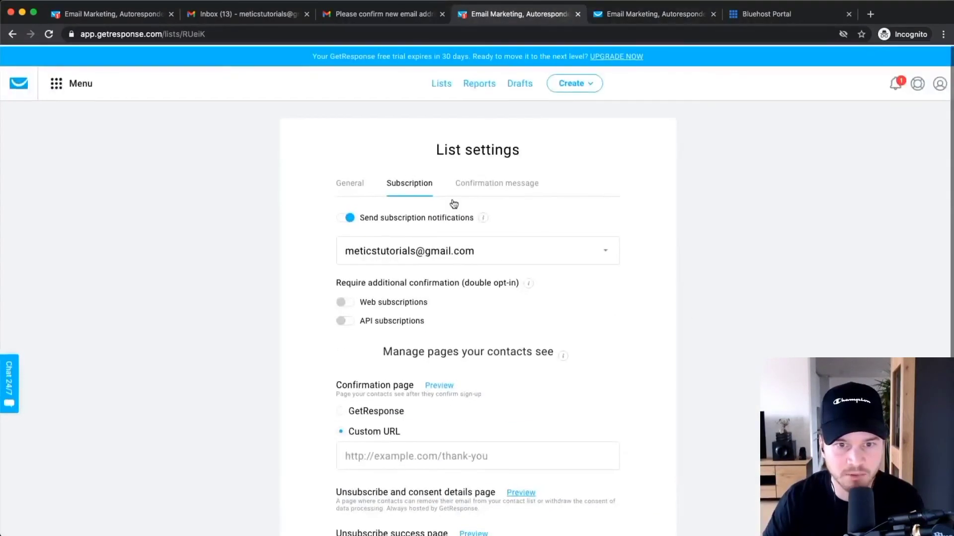
click(349, 188)
scroll(383, 225, up, 5)
drag(290, 234, 448, 235)
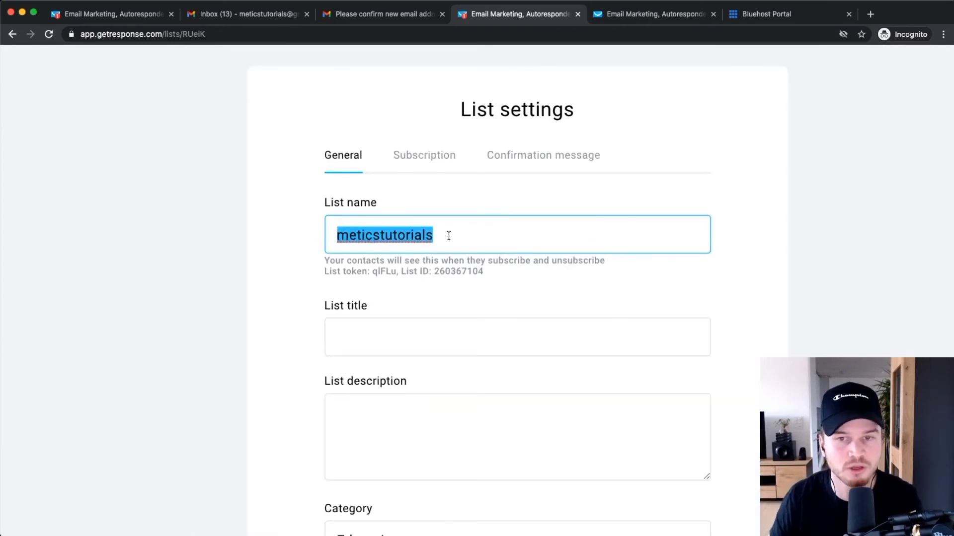
click(661, 15)
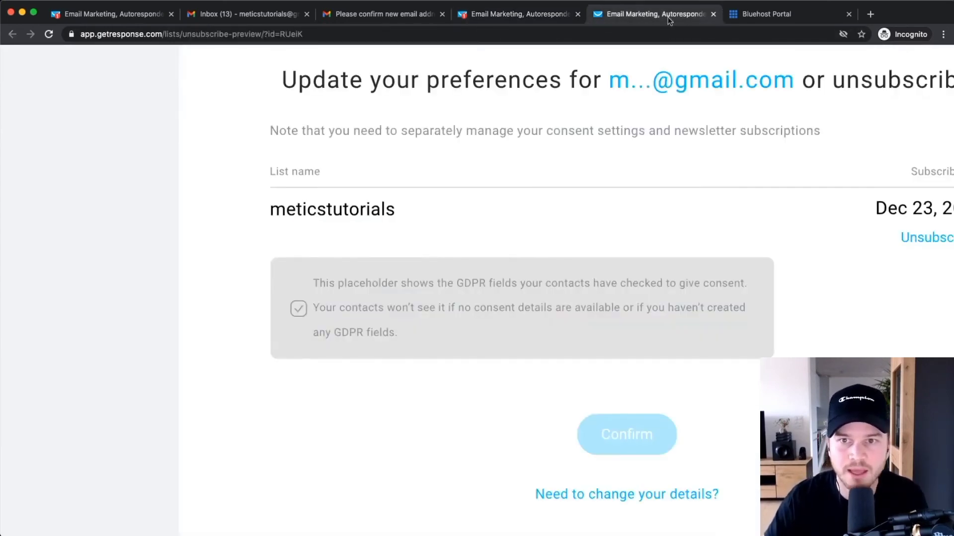
click(713, 14)
click(395, 343)
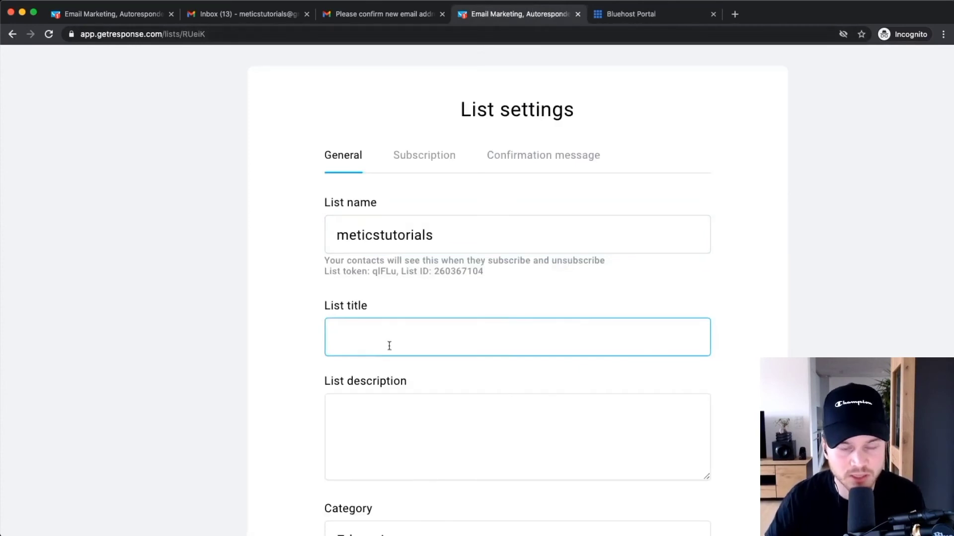
Review the list description and category fields, keeping the category as Education.
scroll(416, 313, down, 3)
click(353, 358)
scroll(509, 293, down, 3)
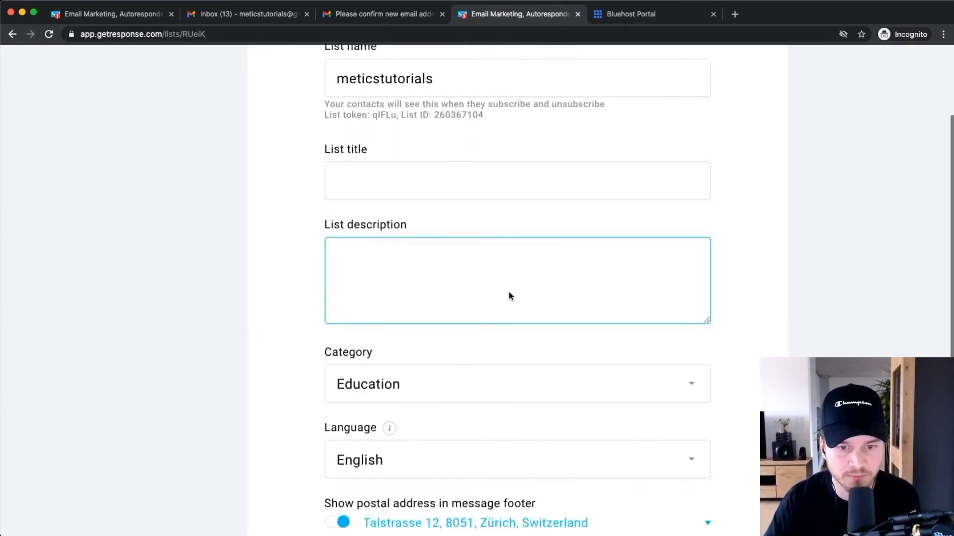
scroll(509, 296, down, 4)
click(353, 259)
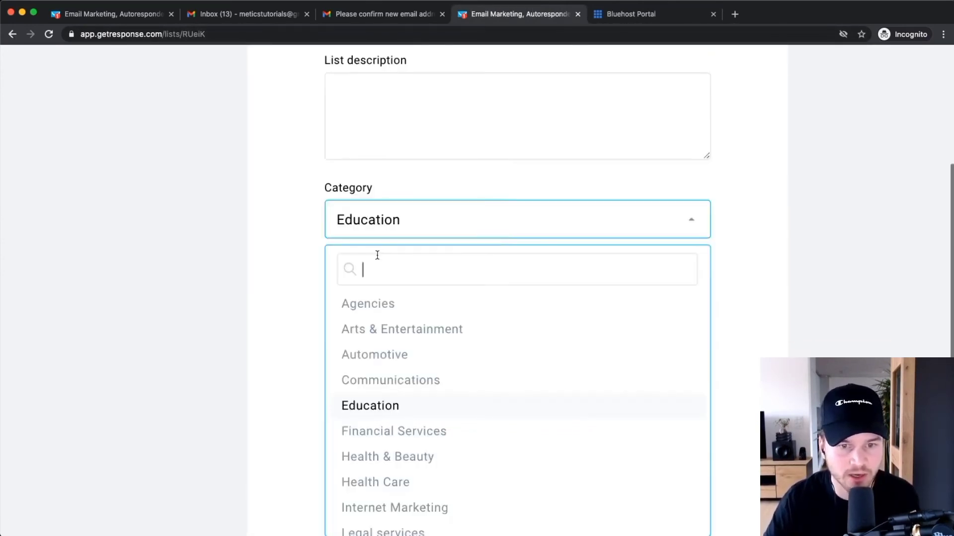
click(250, 272)
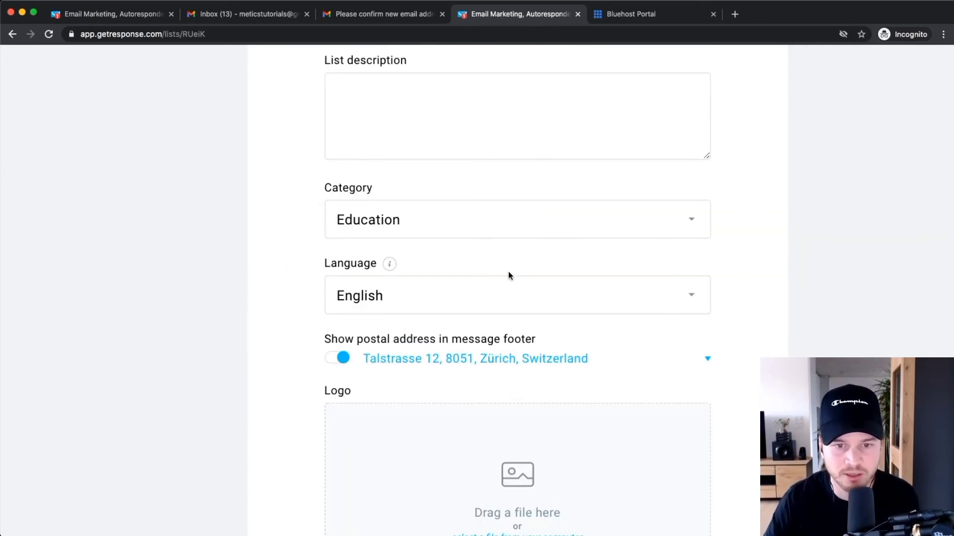
scroll(422, 224, down, 2)
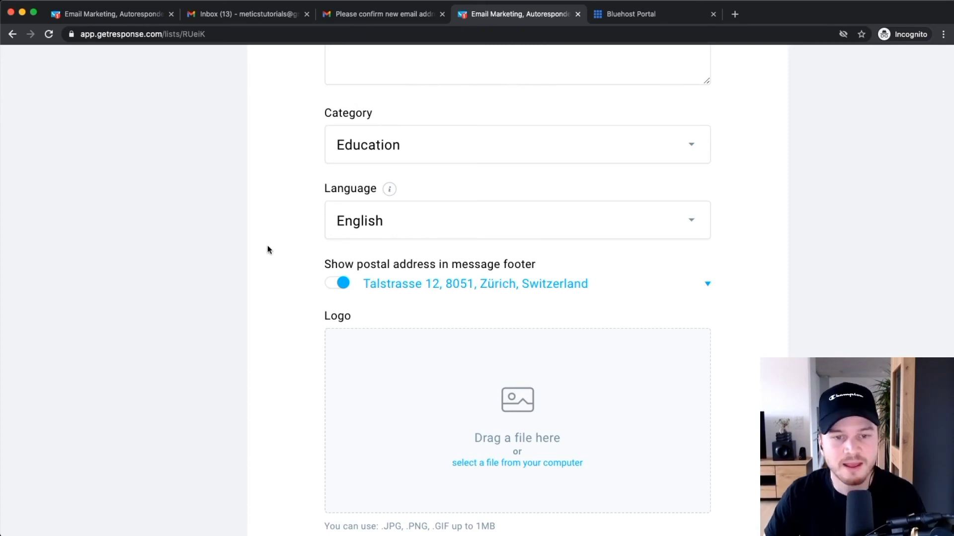
scroll(383, 294, up, 3)
scroll(346, 262, up, 1)
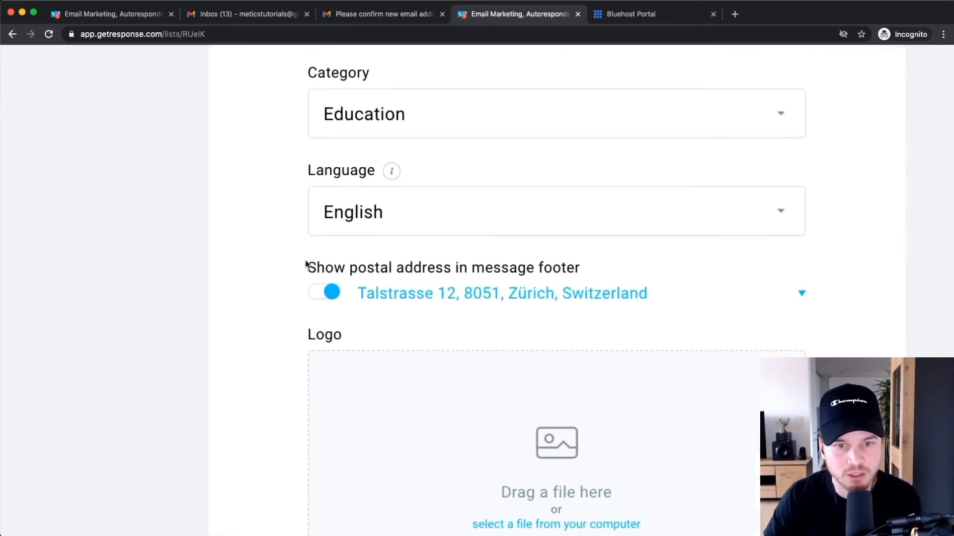
drag(305, 263, 586, 271)
click(596, 271)
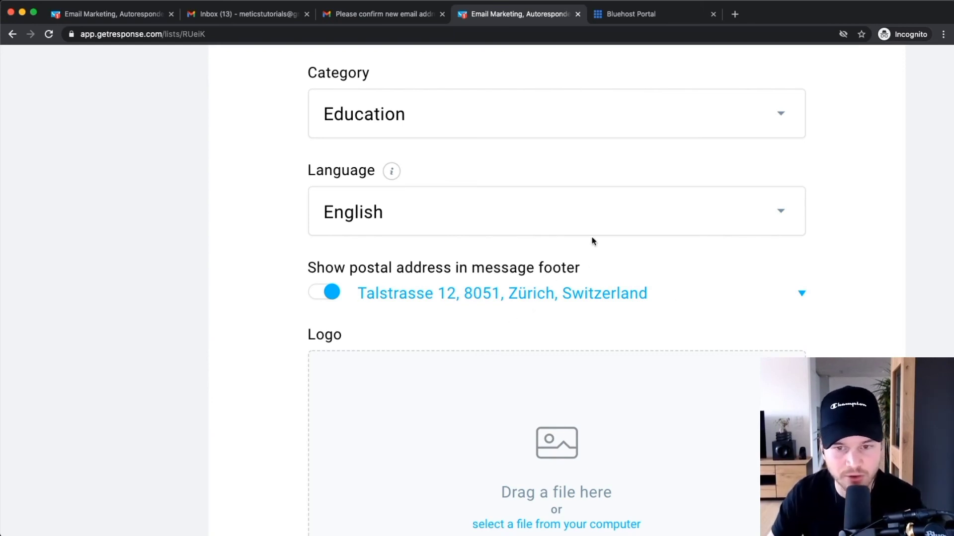
Toggle 'Show postal address in message footer' off and back on, leaving it enabled.
click(330, 294)
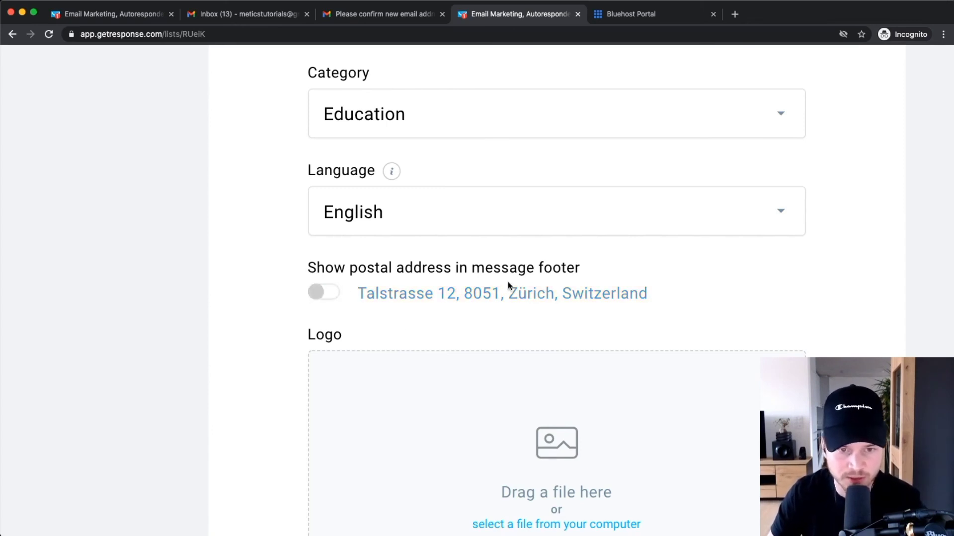
click(320, 294)
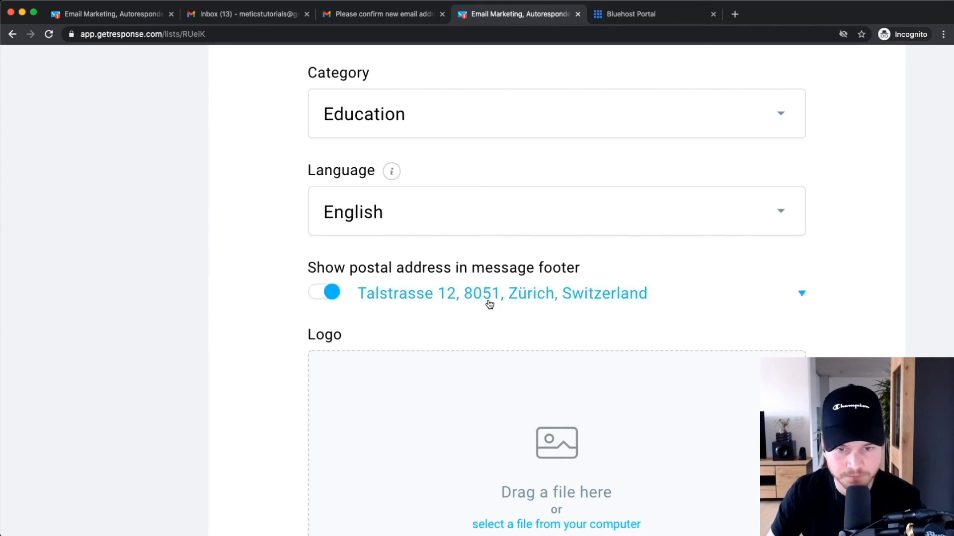
scroll(512, 283, down, 1)
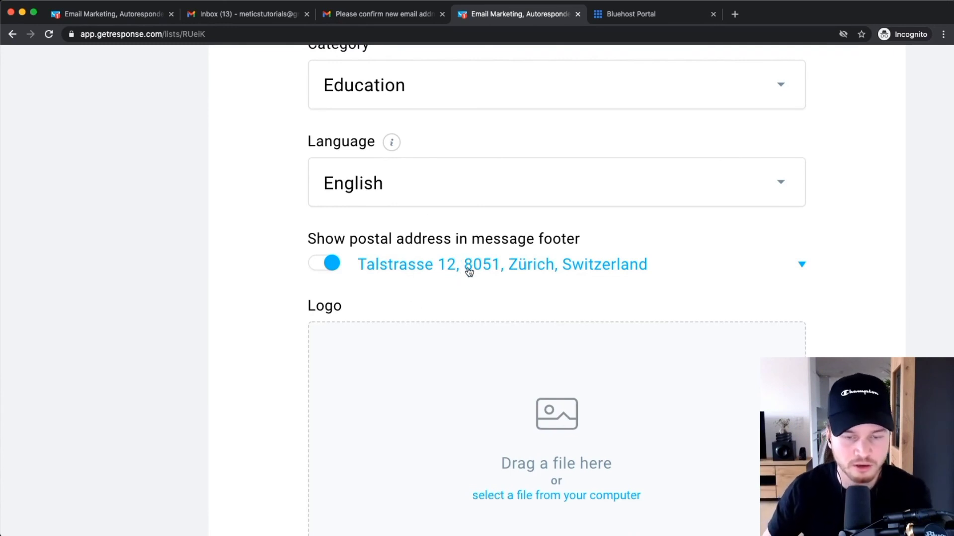
scroll(553, 270, down, 5)
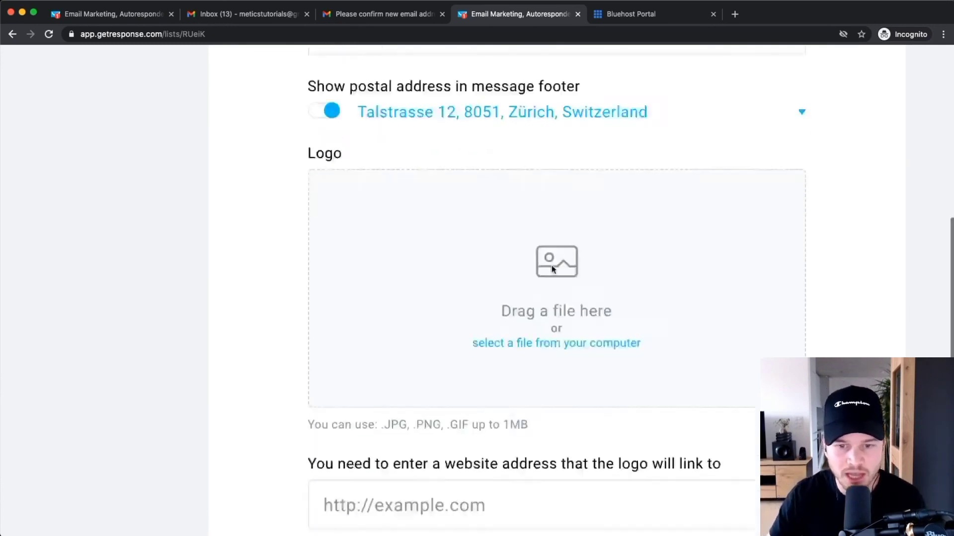
key(super+minus)
scroll(593, 333, down, 1)
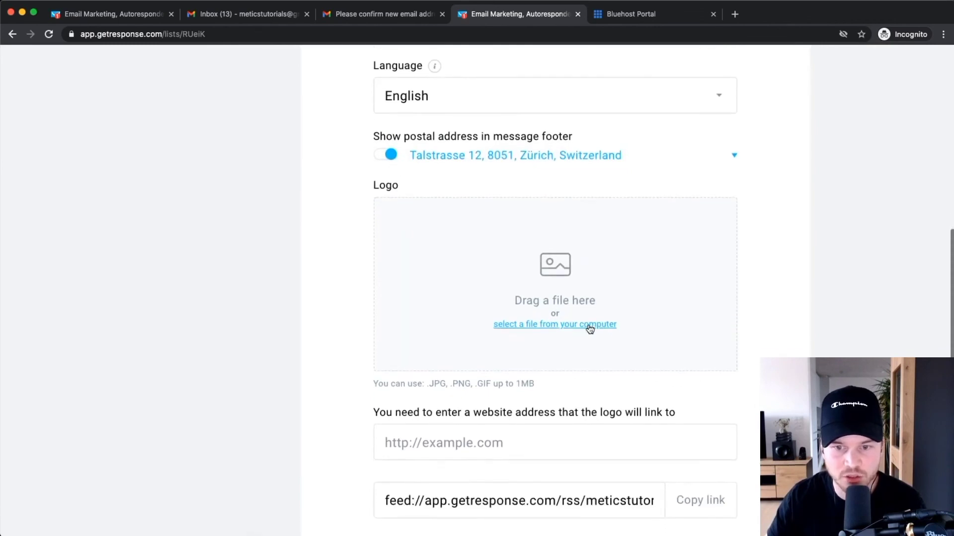
scroll(590, 329, down, 1)
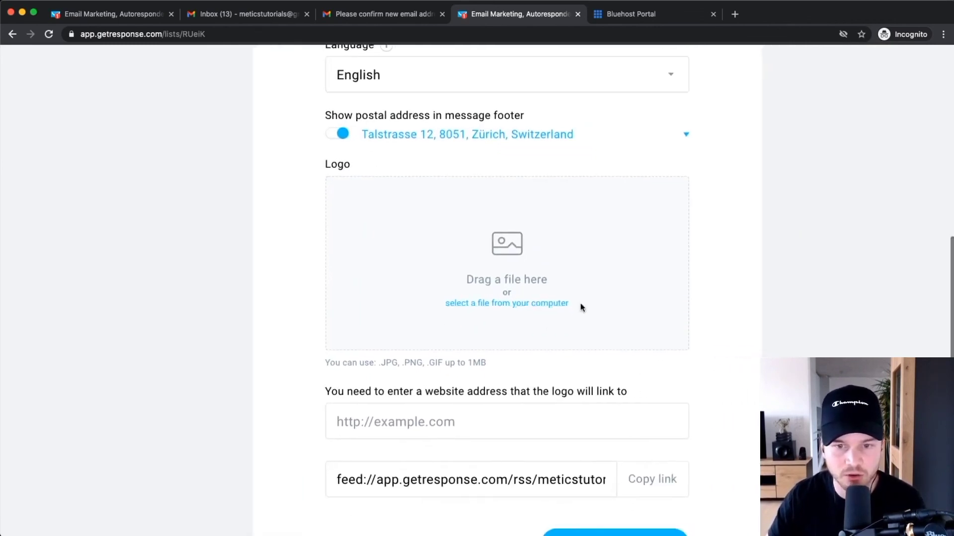
click(517, 304)
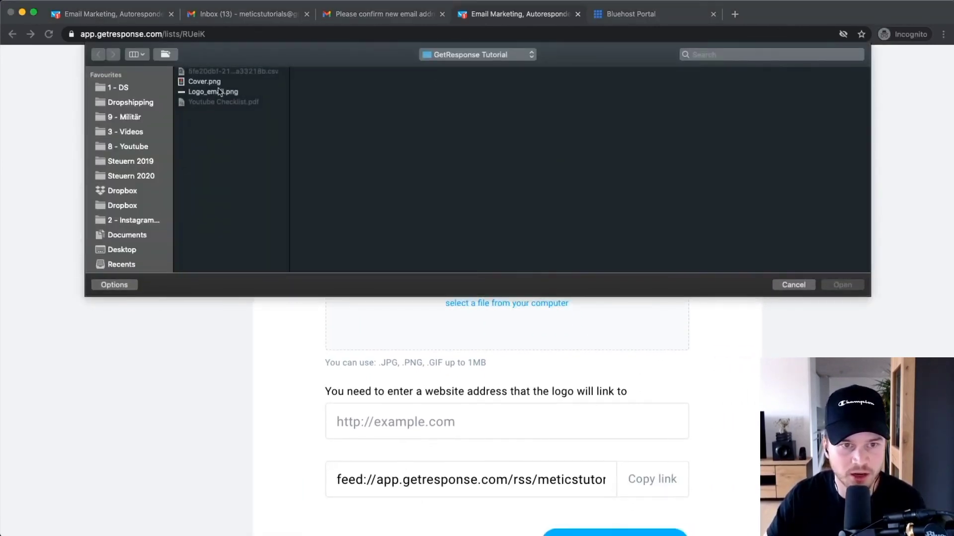
click(851, 287)
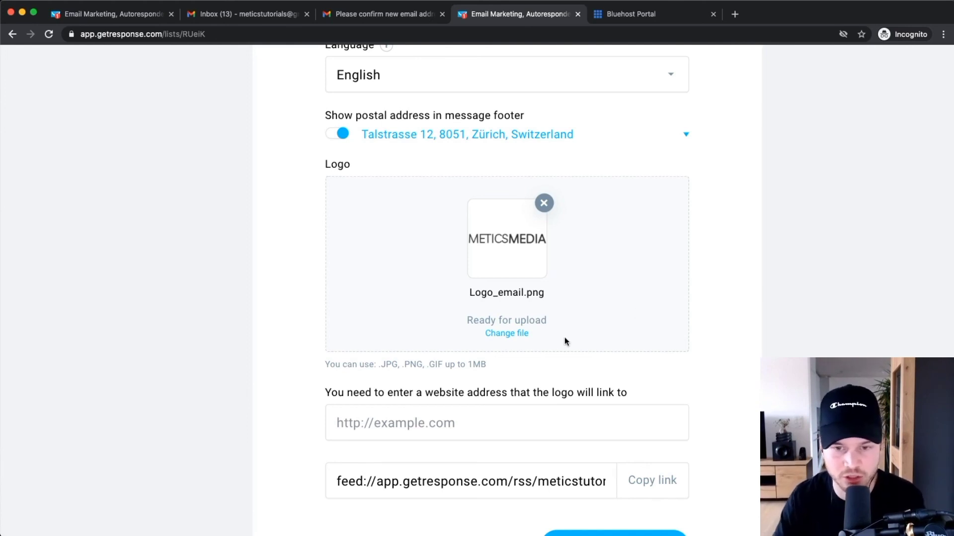
scroll(520, 304, down, 2)
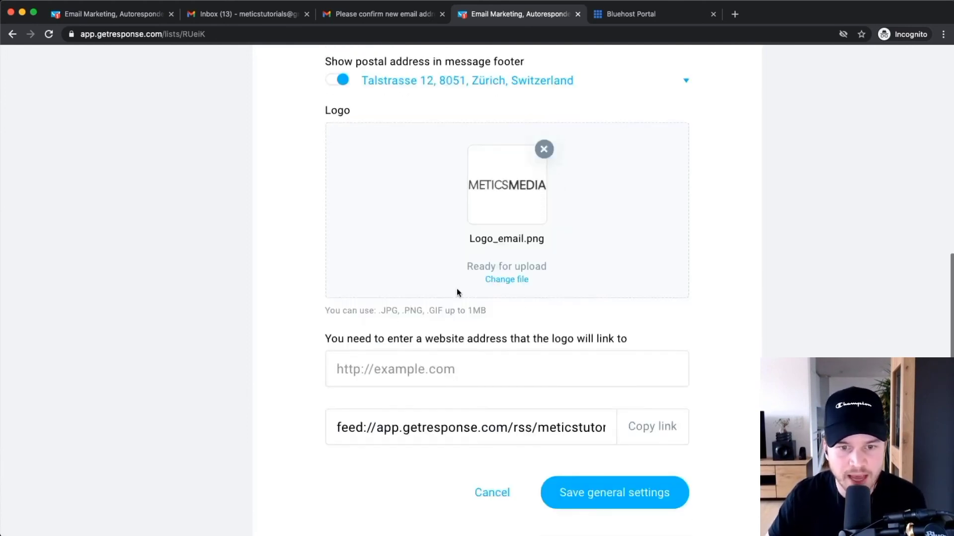
click(392, 369)
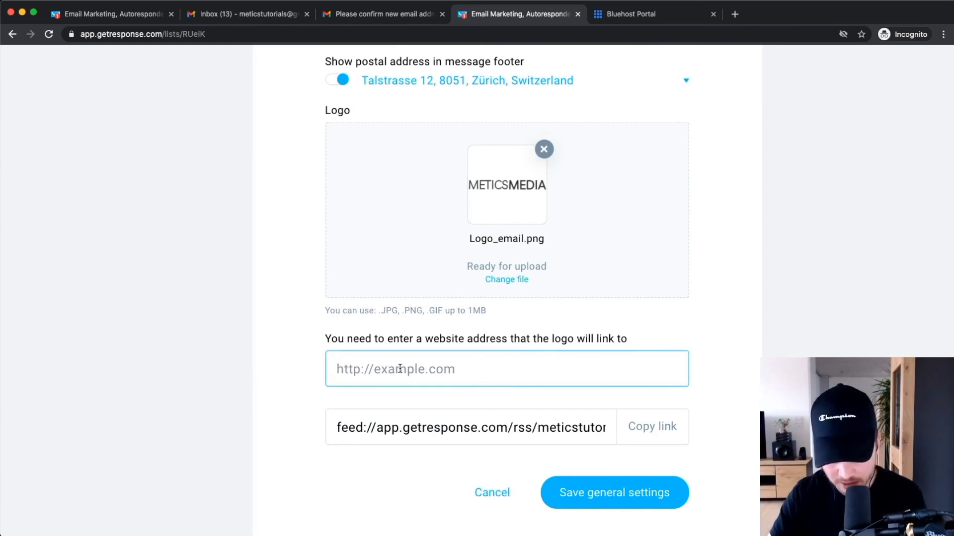
text(https)
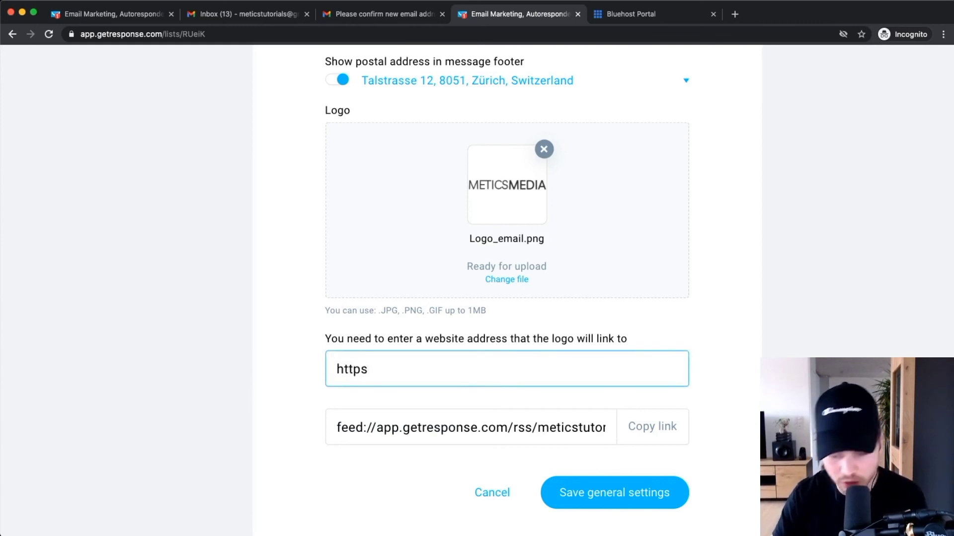
text(://)
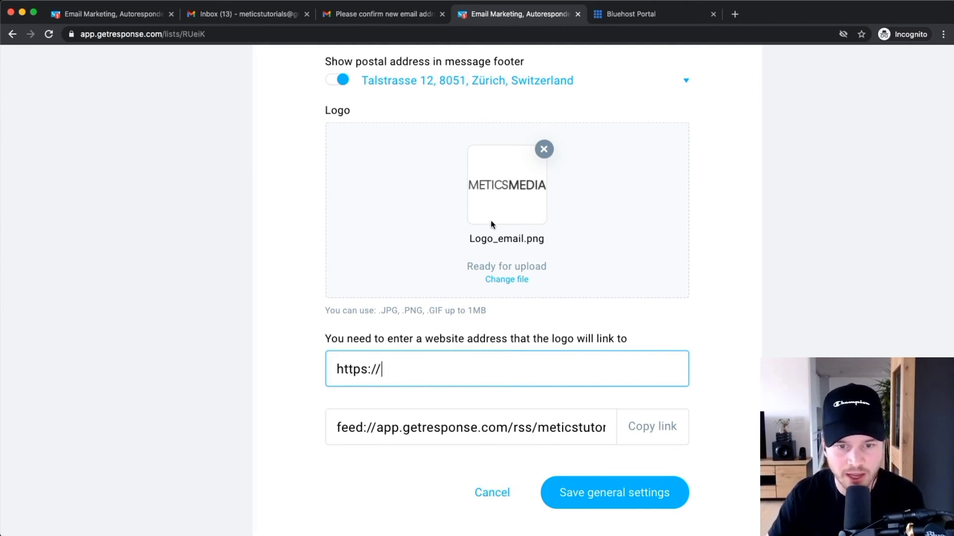
text(meticsmedia.)
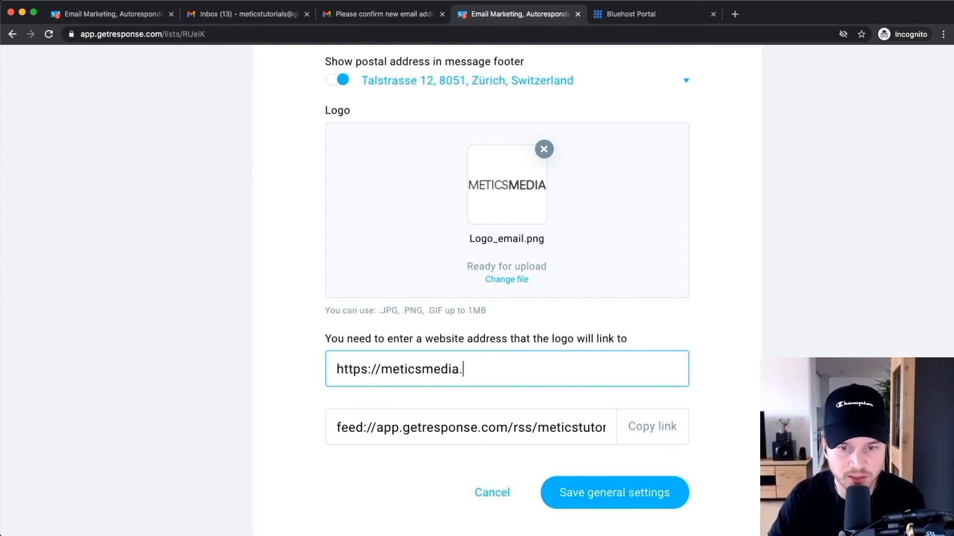
text(com)
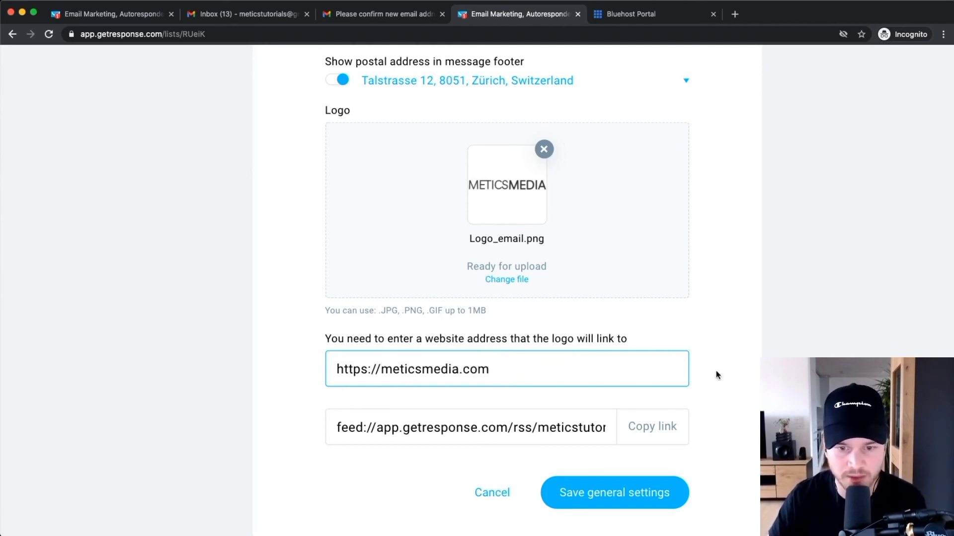
scroll(635, 507, down, 1)
click(625, 486)
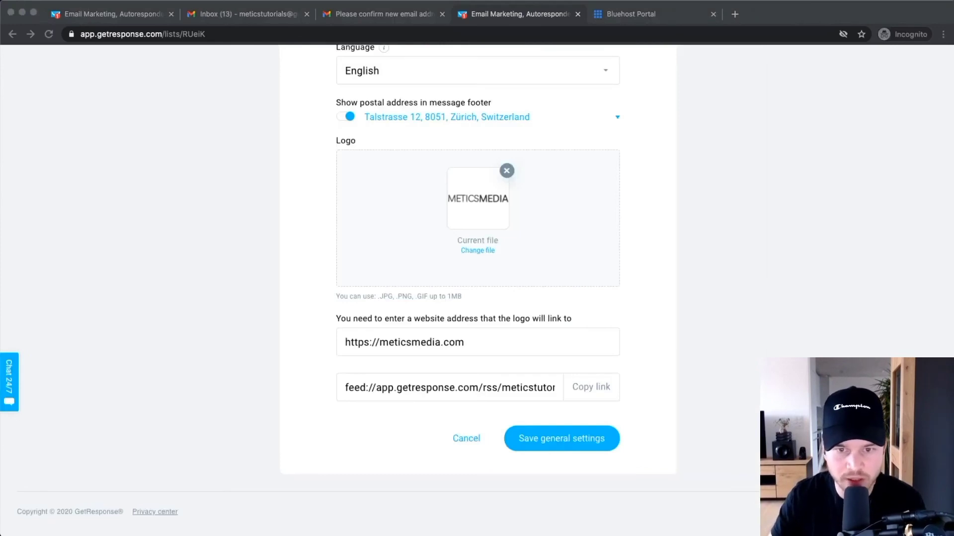
Preview the Confirmation page to check the METICSMEDIA logo, then close the preview.
scroll(693, 420, up, 9)
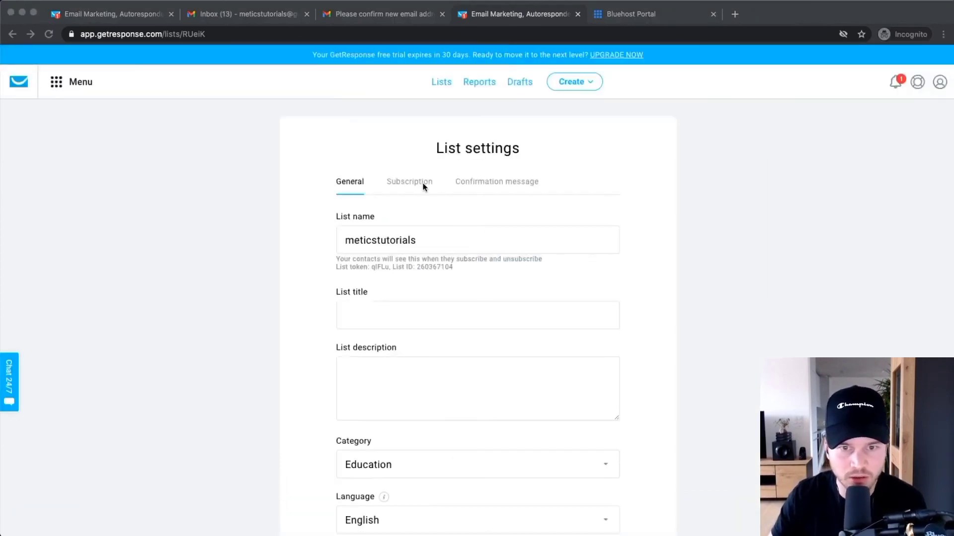
click(409, 182)
scroll(577, 374, down, 5)
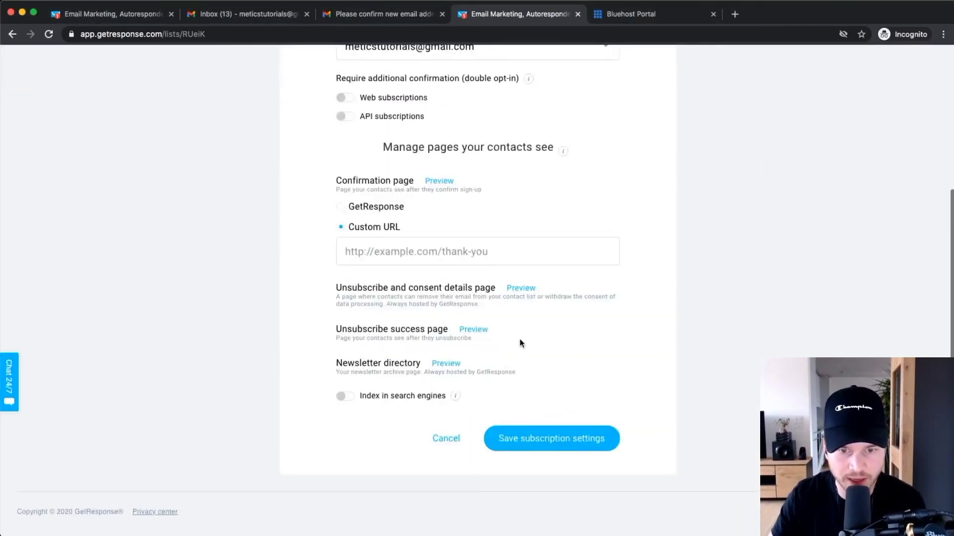
click(439, 180)
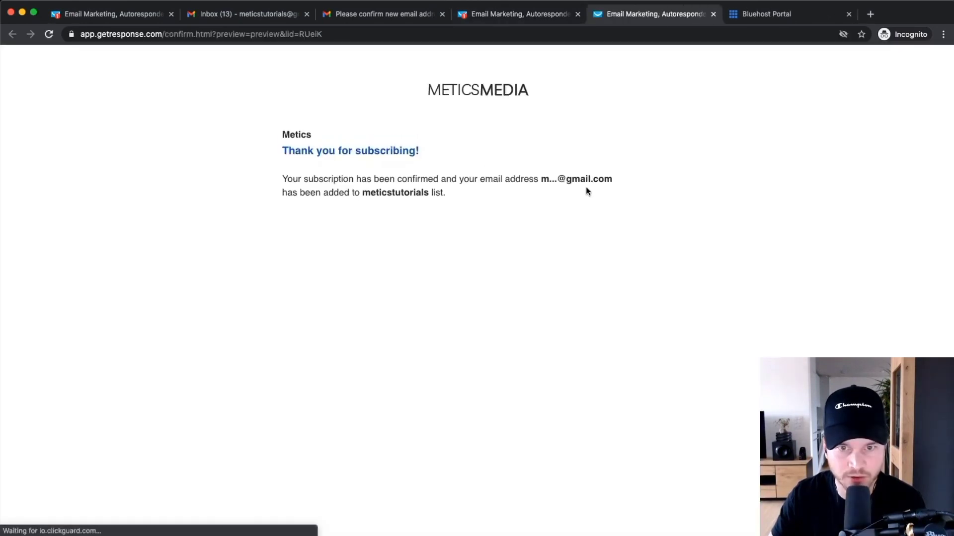
scroll(485, 90, up, 5)
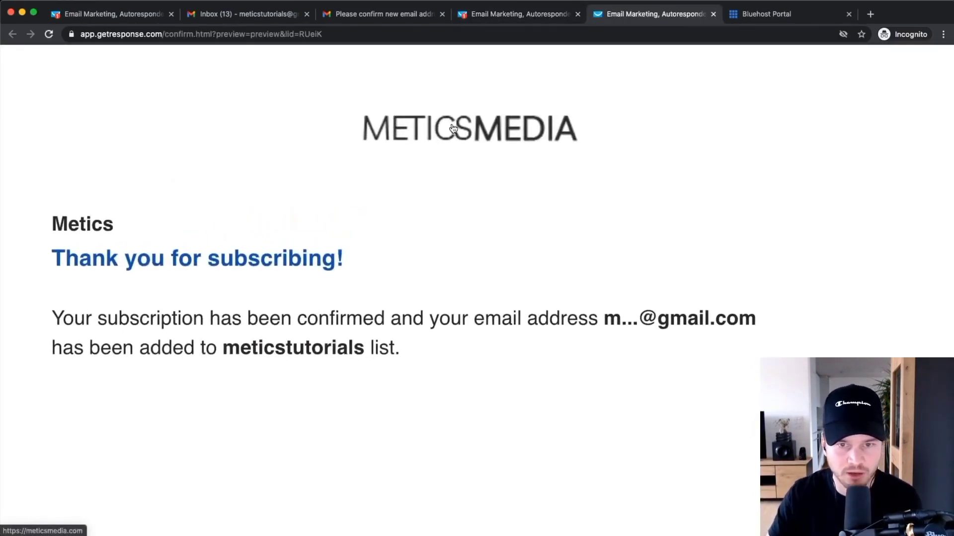
scroll(453, 128, down, 5)
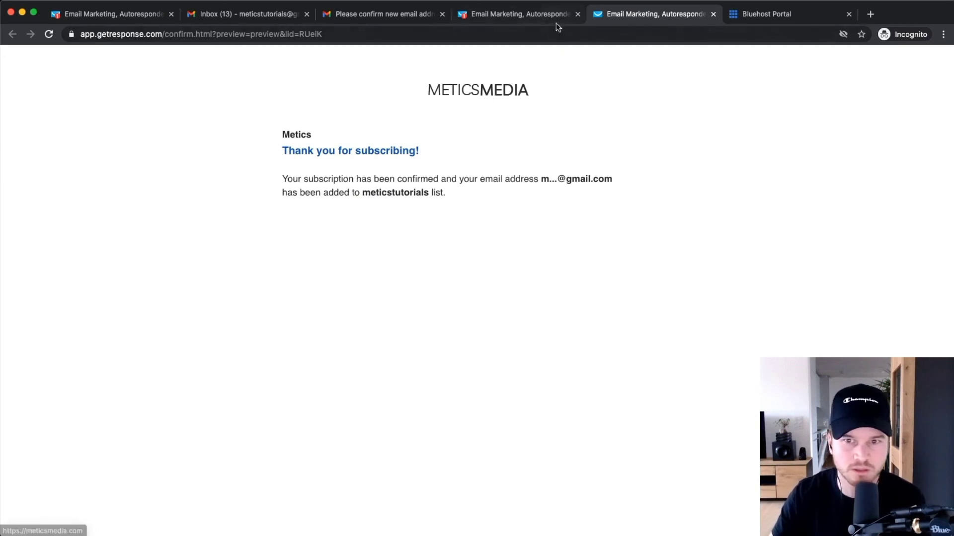
click(713, 14)
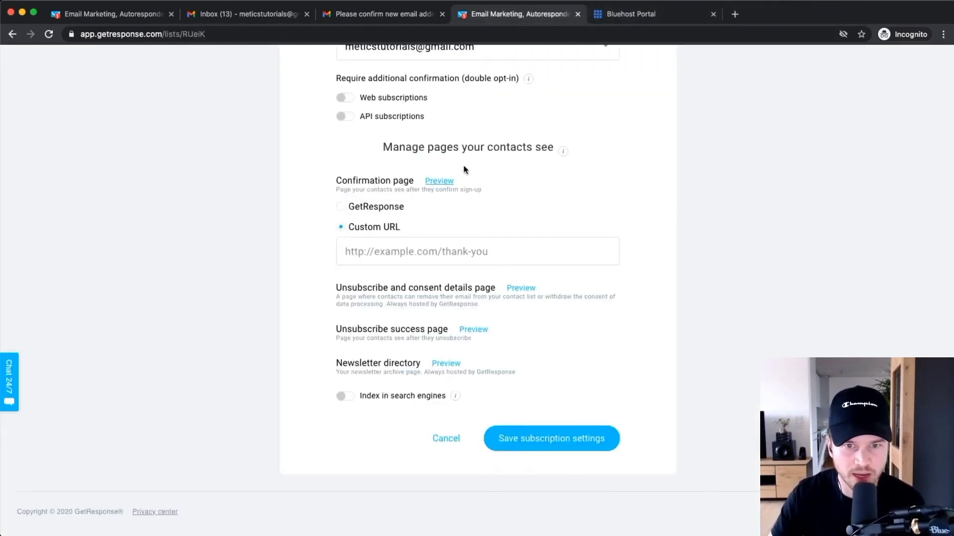
Re-save the general settings on the General tab, then return to the Subscription settings.
scroll(362, 174, up, 4)
click(361, 176)
scroll(547, 340, down, 10)
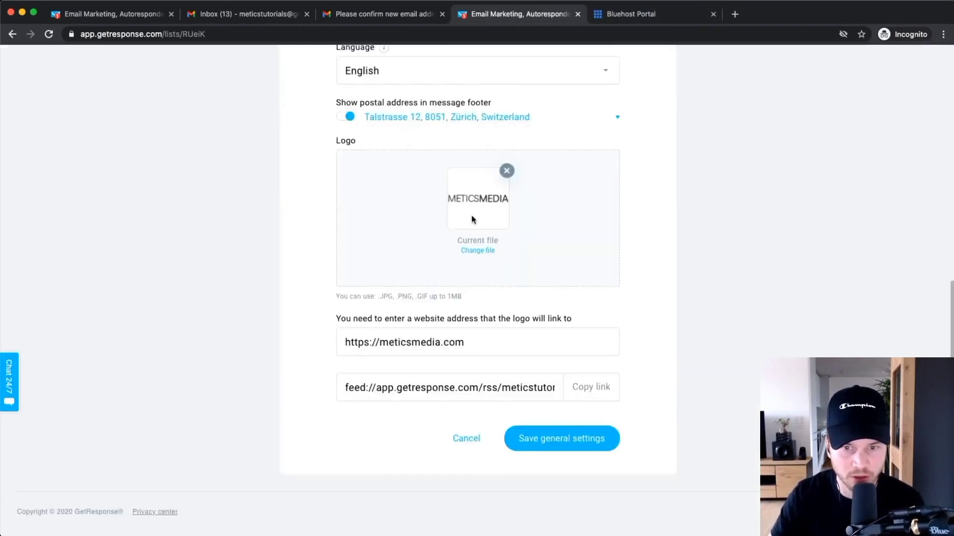
drag(481, 342, 418, 346)
click(497, 342)
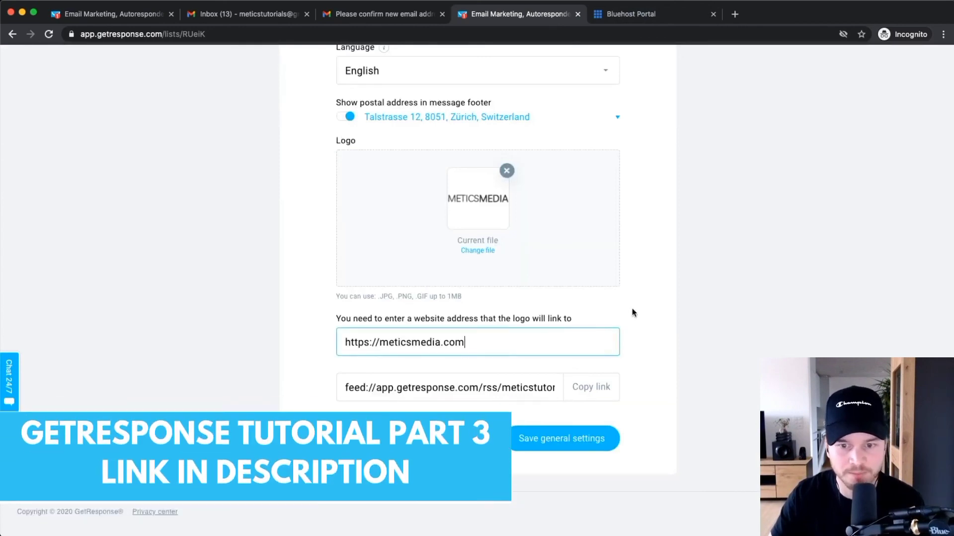
click(561, 439)
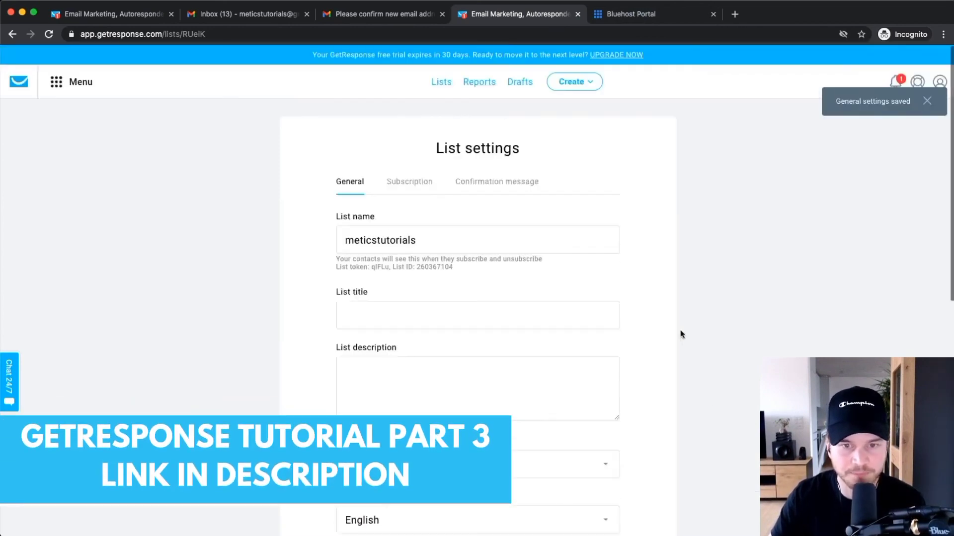
scroll(416, 182, up, 5)
click(400, 186)
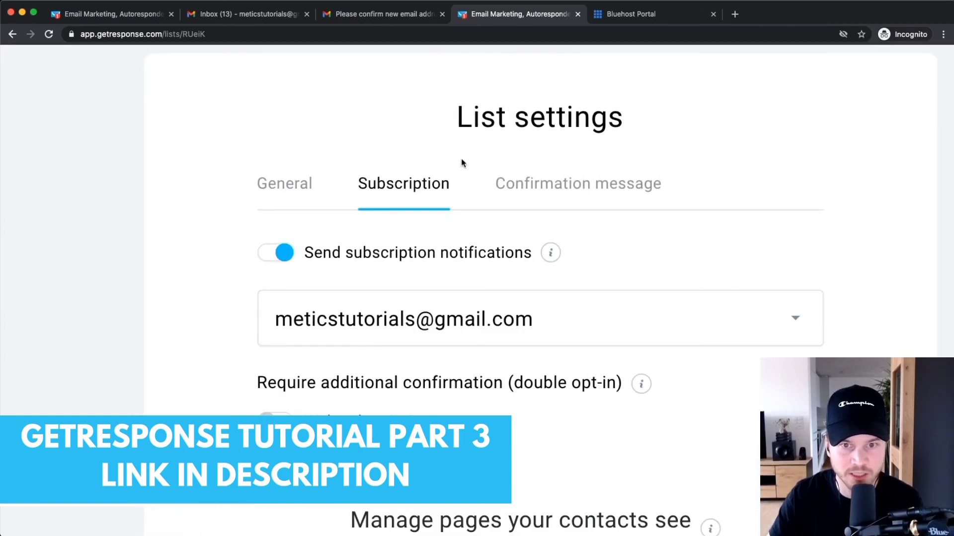